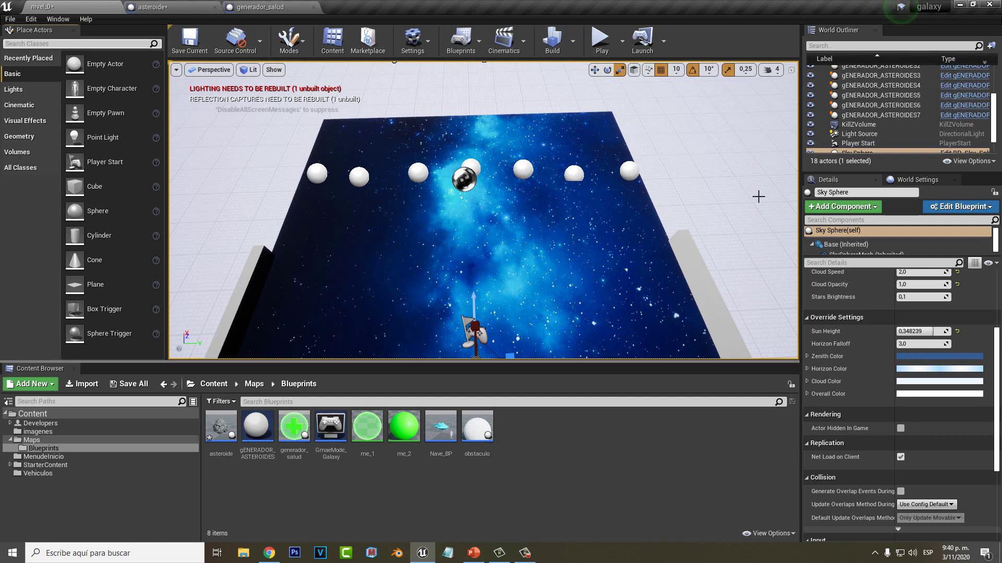
- Open the Nave_BP blueprint from the Content Browser's Blueprints folder
{"action": "double_click", "coordinate": [447, 432]}
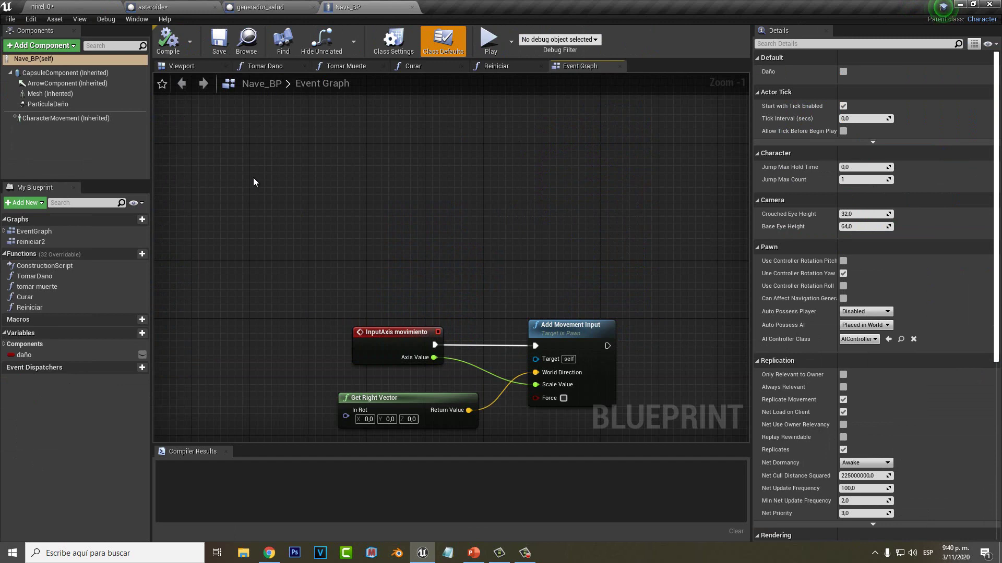
- Add an On Component Begin Overlap event for CapsuleComponent at the graph's upper left
{"action": "left_click", "coordinate": [61, 73]}
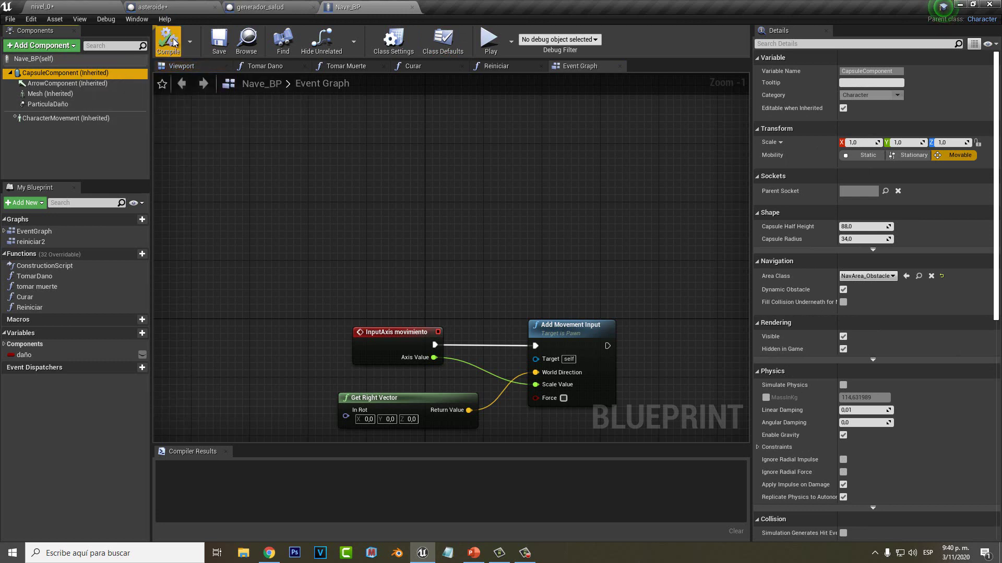
{"action": "left_click", "coordinate": [184, 66]}
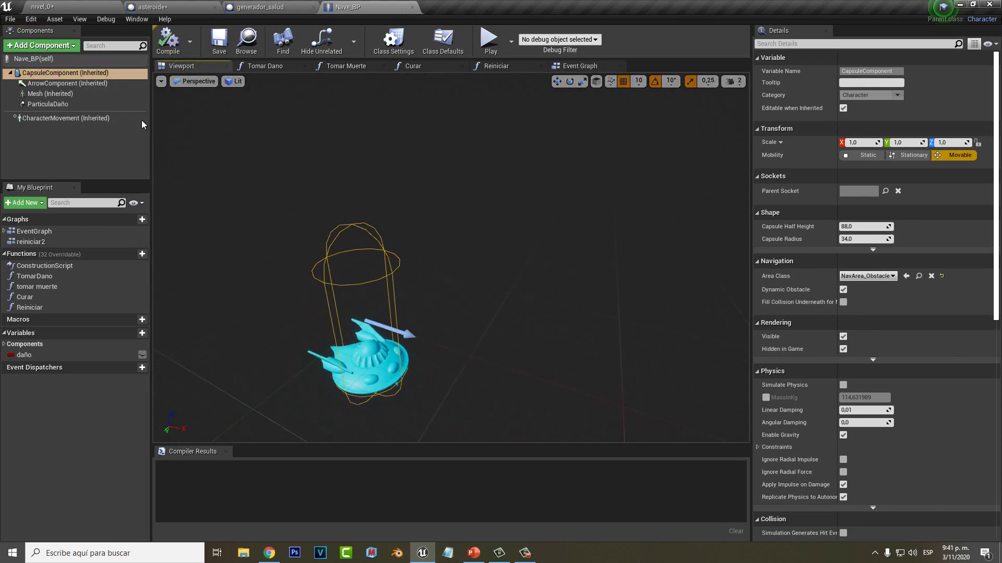
{"action": "left_click", "coordinate": [61, 73]}
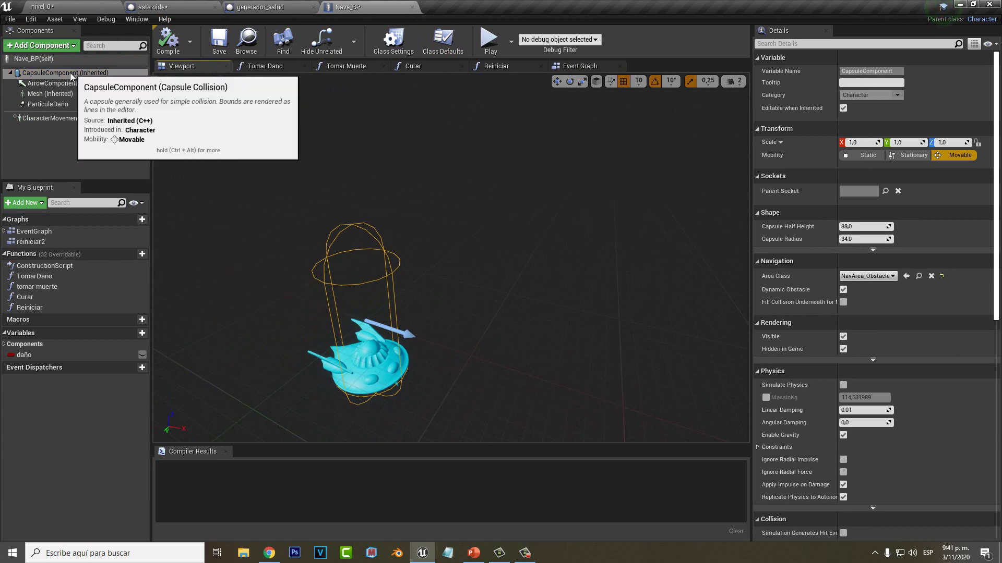
{"action": "left_click", "coordinate": [574, 67]}
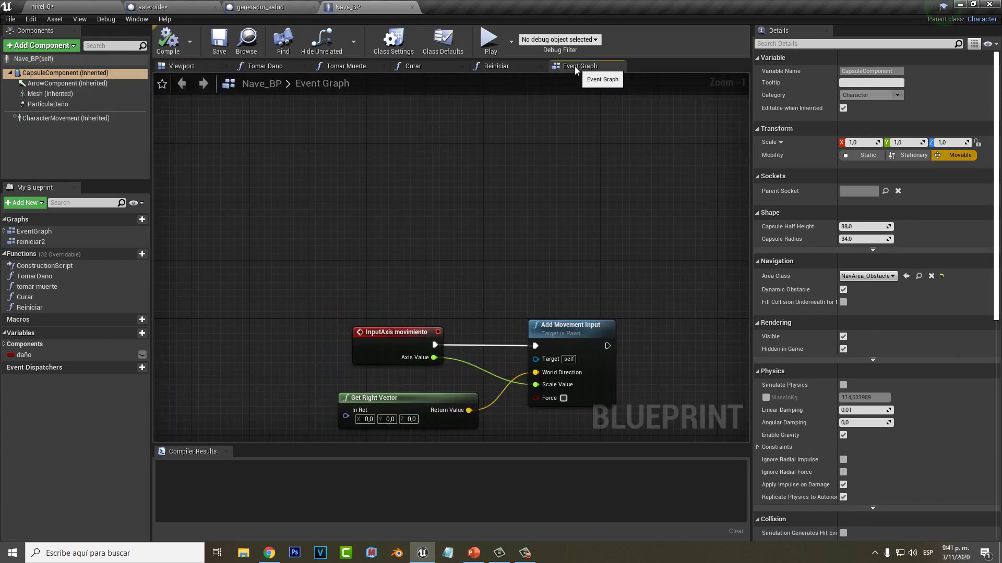
{"action": "right_click", "coordinate": [315, 204]}
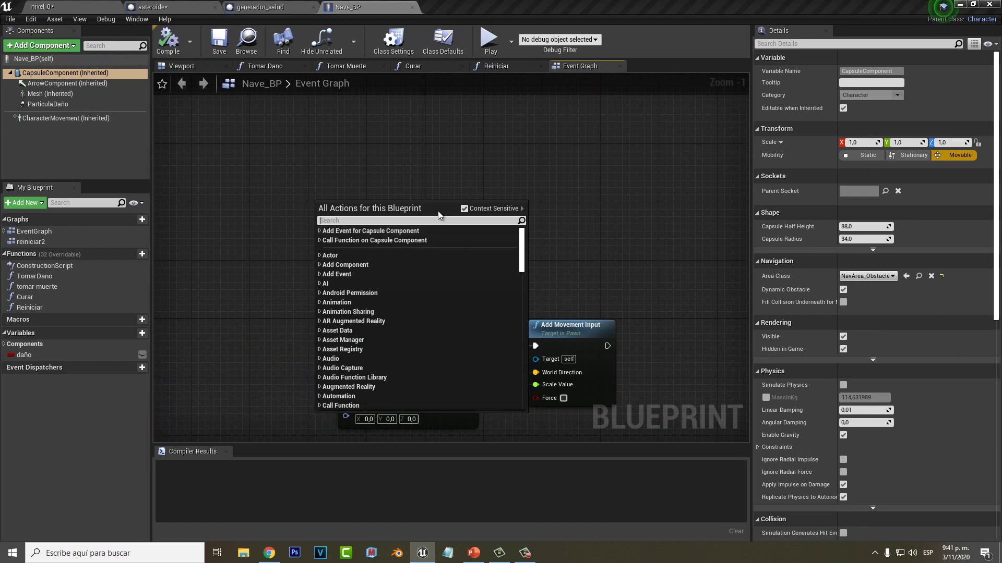
{"action": "left_click", "coordinate": [317, 231]}
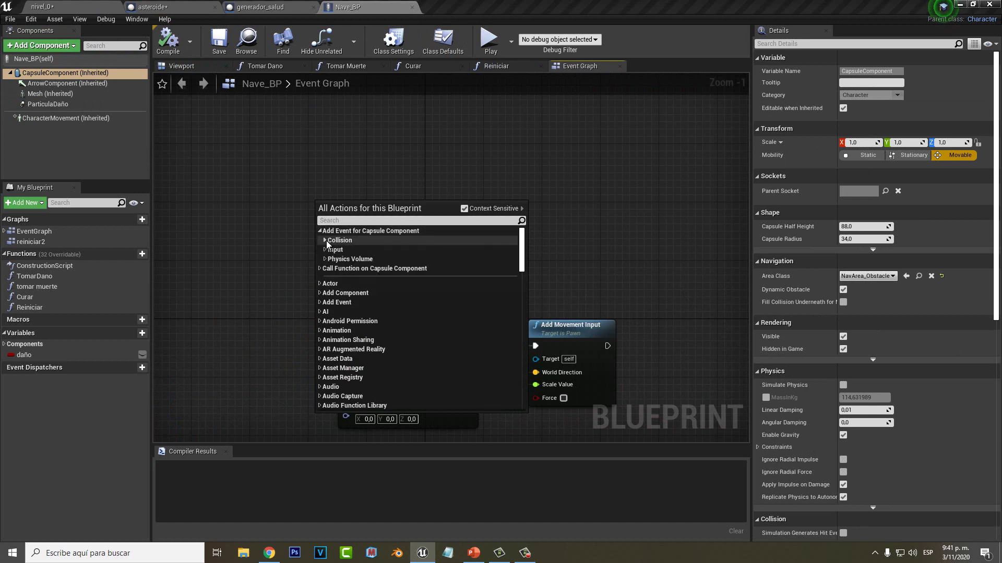
{"action": "left_click", "coordinate": [326, 240]}
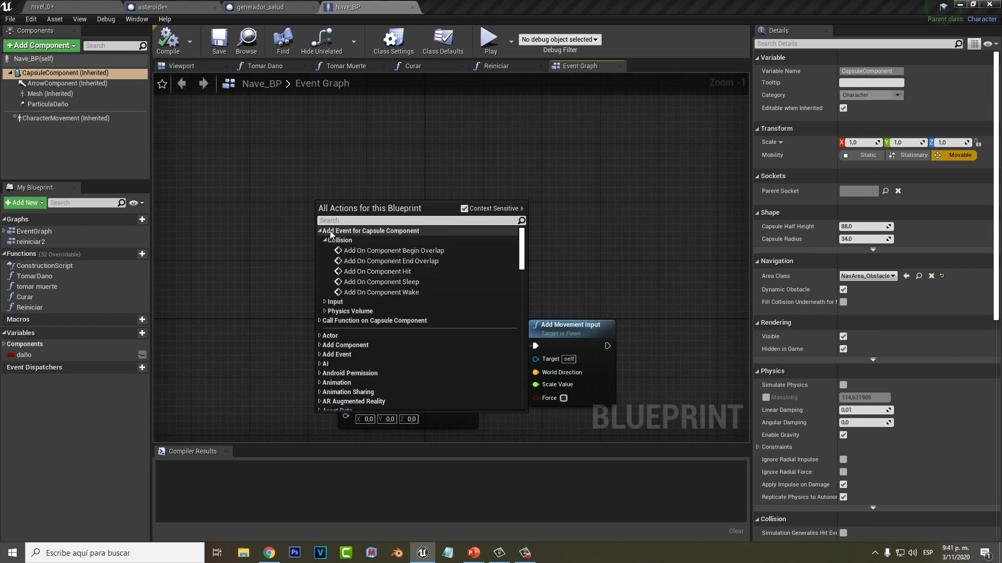
{"action": "left_click", "coordinate": [387, 252]}
{"action": "left_click_drag", "start_coordinate": [386, 252], "coordinate": [279, 228]}
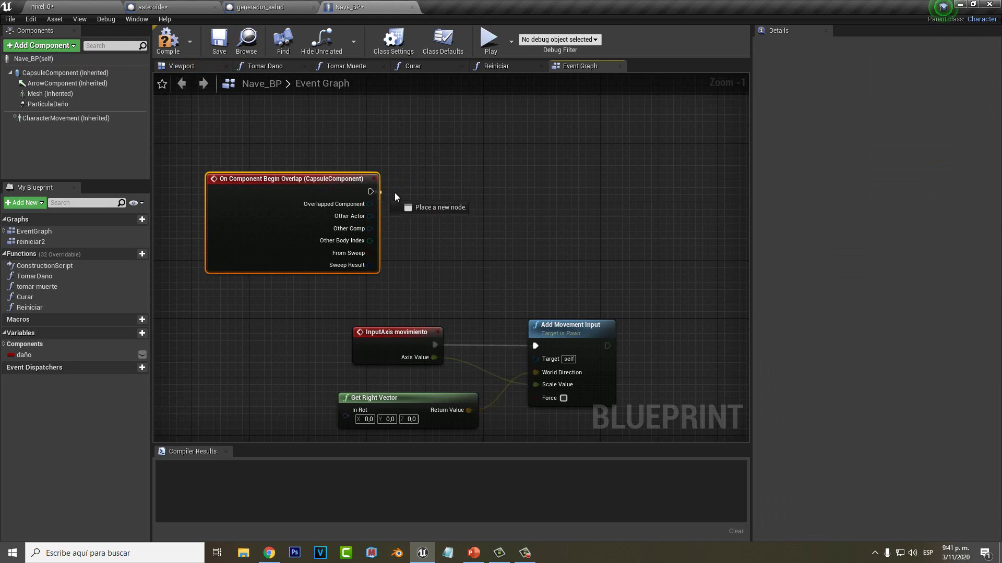
- Chain a Cast To generador_salud after the overlap event, fed by Other Actor
{"action": "left_click_drag", "start_coordinate": [369, 191], "coordinate": [412, 190]}
{"action": "type", "text": "cast"}
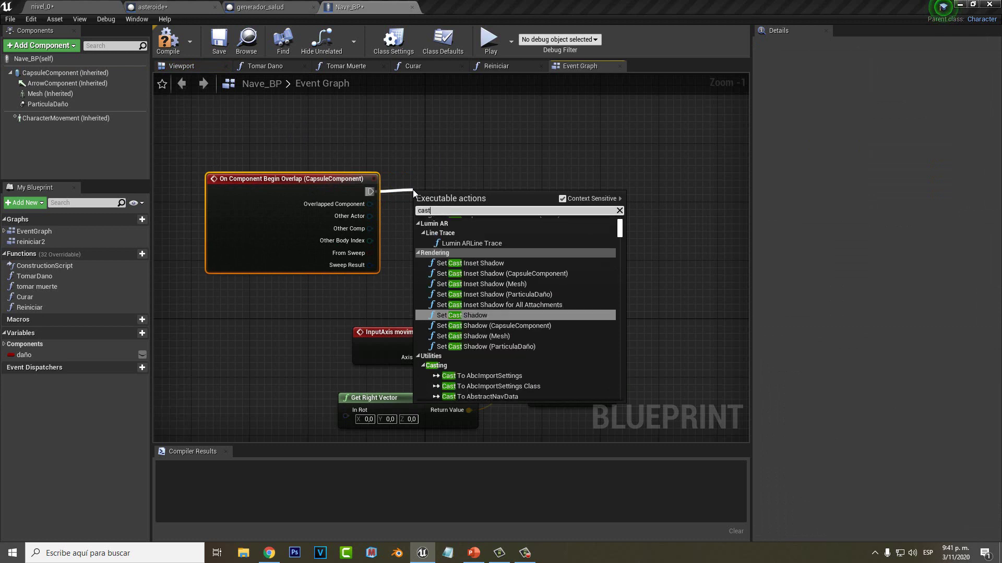
{"action": "type", "text": " to "}
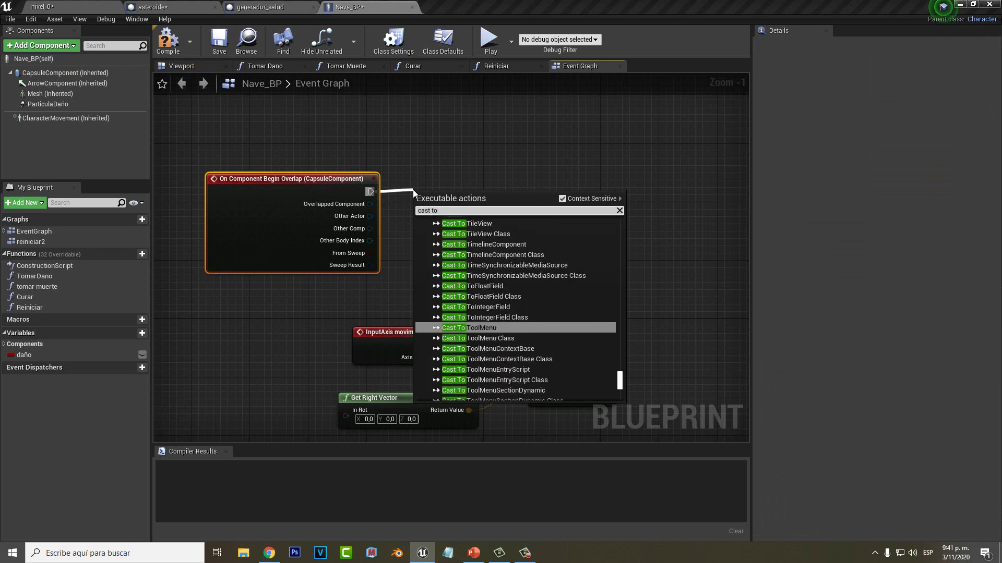
{"action": "type", "text": "genera"}
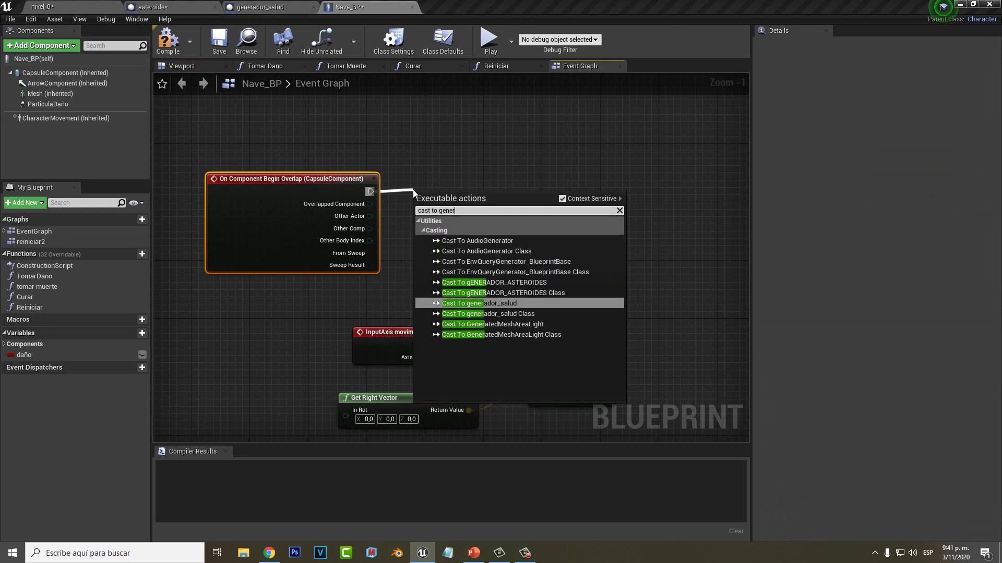
{"action": "left_click", "coordinate": [513, 303]}
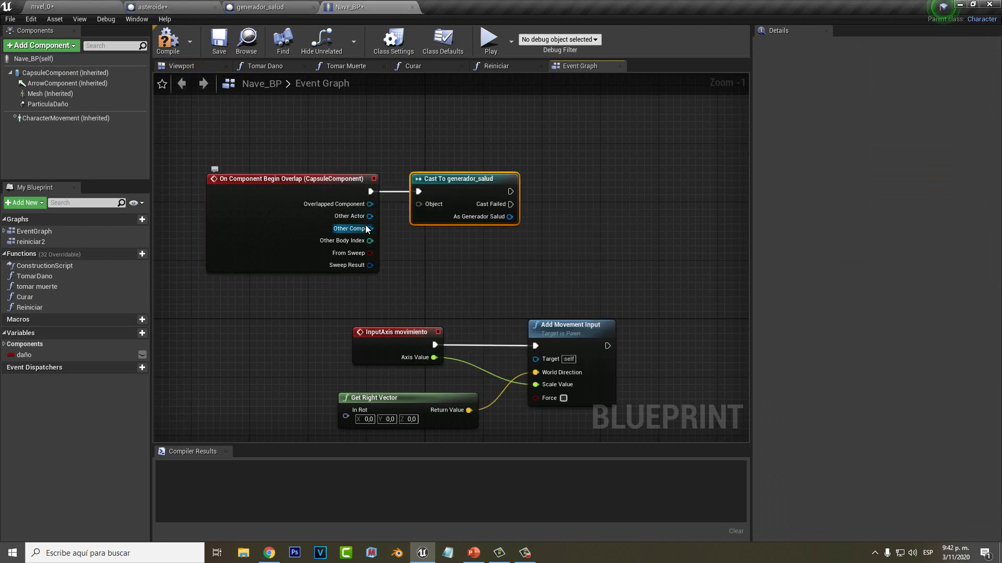
{"action": "left_click_drag", "start_coordinate": [369, 216], "coordinate": [417, 203]}
- Create a new Integer variable named Punto
{"action": "left_click", "coordinate": [140, 337]}
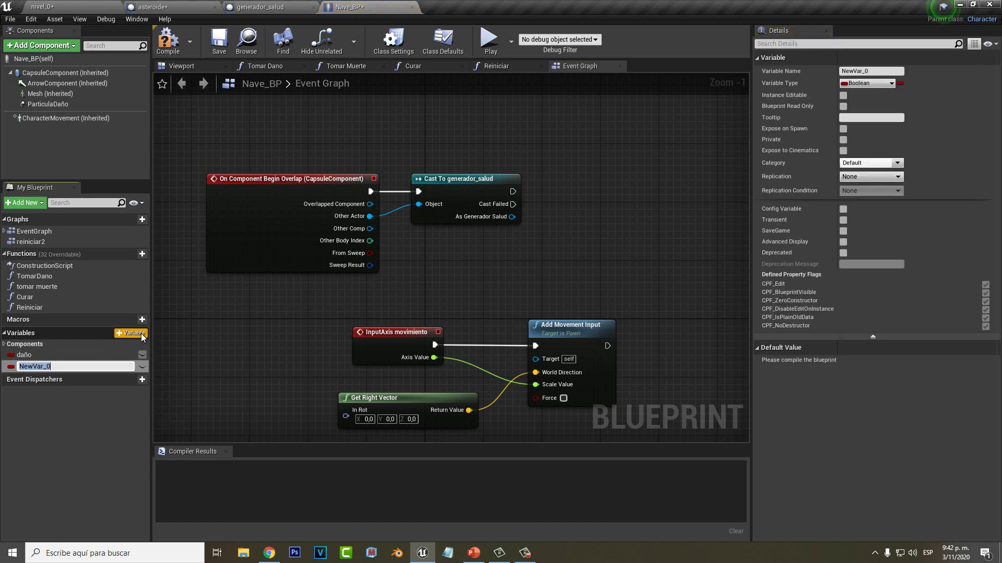
{"action": "type", "text": "Punto"}
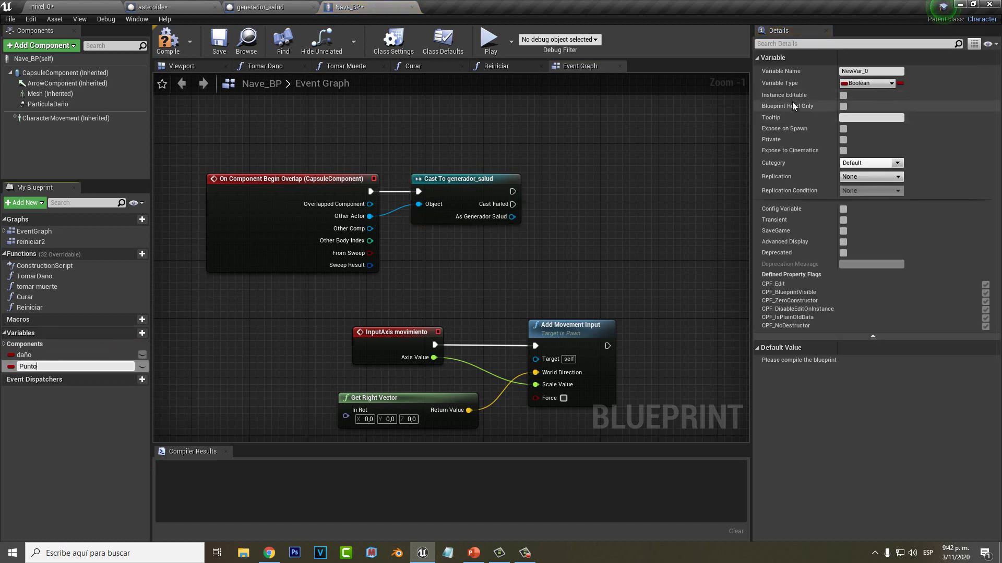
{"action": "key", "text": "Return"}
{"action": "left_click", "coordinate": [863, 83]}
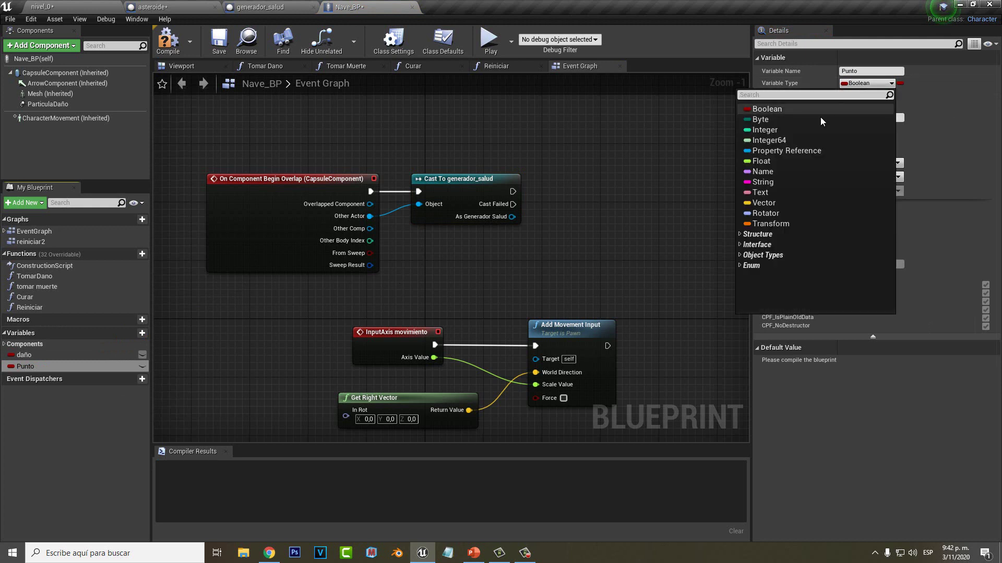
{"action": "left_click", "coordinate": [792, 130]}
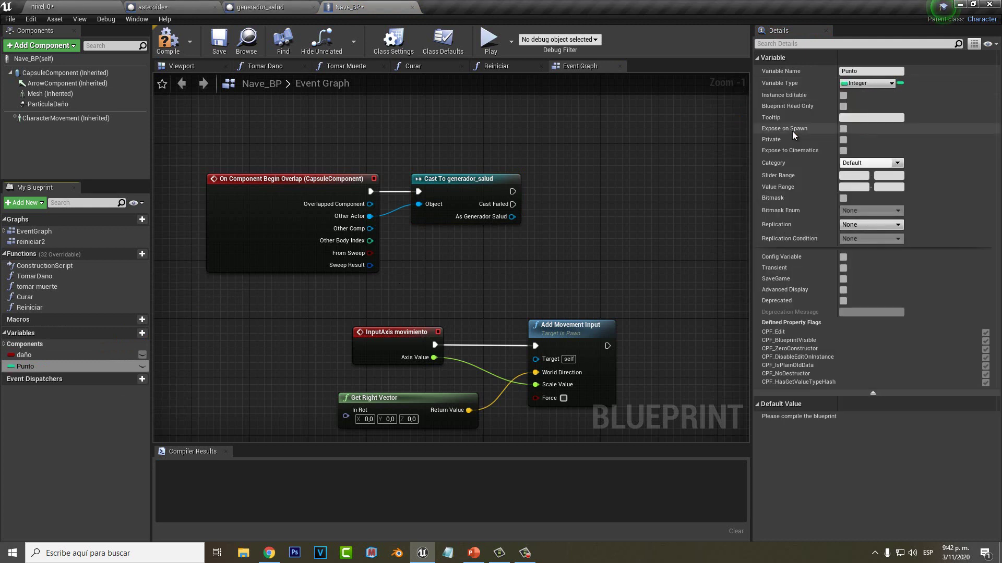
- Place a SET Punto node and run it after the successful cast
{"action": "left_click_drag", "start_coordinate": [38, 366], "coordinate": [571, 183]}
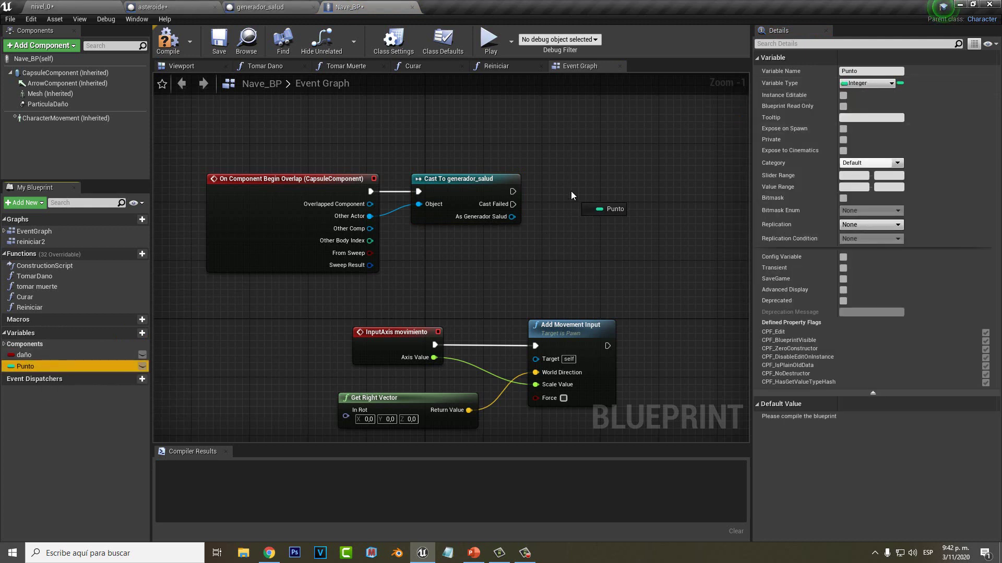
{"action": "left_click", "coordinate": [583, 209]}
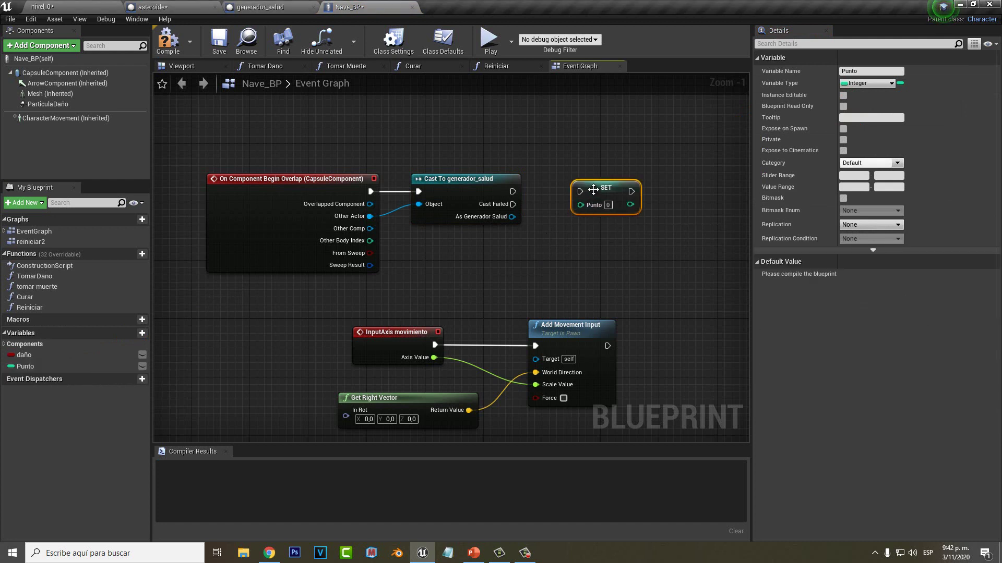
{"action": "left_click_drag", "start_coordinate": [579, 192], "coordinate": [512, 192]}
- Feed a Punto getter through an integer + 1 node into SET Punto
{"action": "mouse_move", "coordinate": [31, 370]}
{"action": "left_mouse_down"}
{"action": "mouse_move", "coordinate": [493, 265]}
{"action": "mouse_move", "coordinate": [519, 247]}
{"action": "mouse_move", "coordinate": [488, 259]}
{"action": "mouse_move", "coordinate": [549, 252]}
{"action": "left_mouse_up"}
{"action": "left_click", "coordinate": [540, 262]}
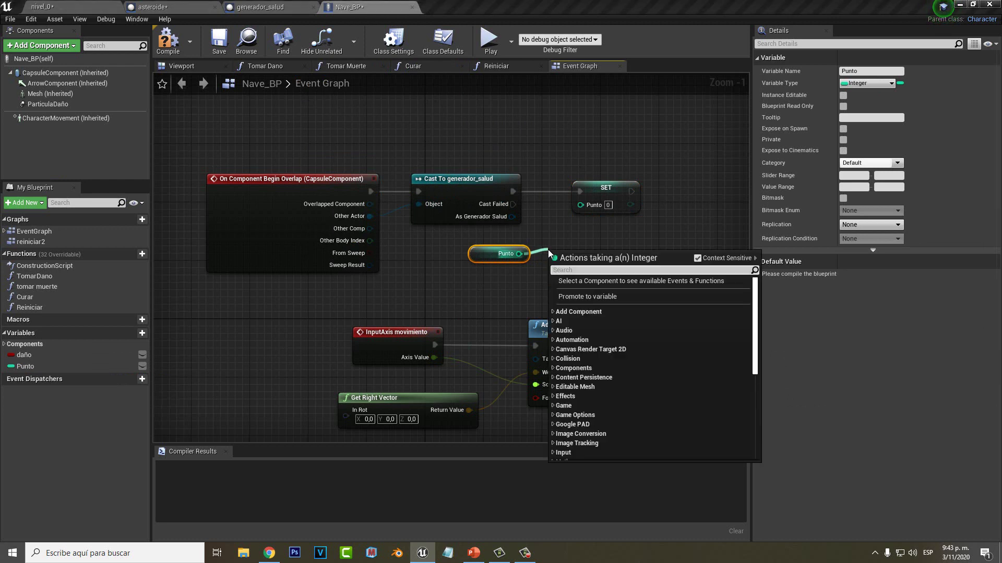
{"action": "type", "text": "+"}
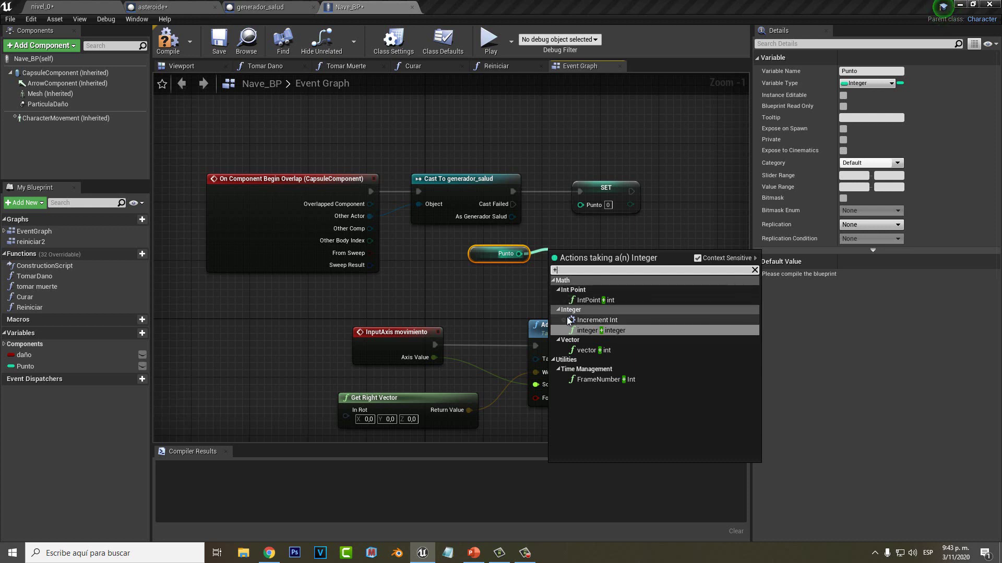
{"action": "left_click", "coordinate": [608, 332]}
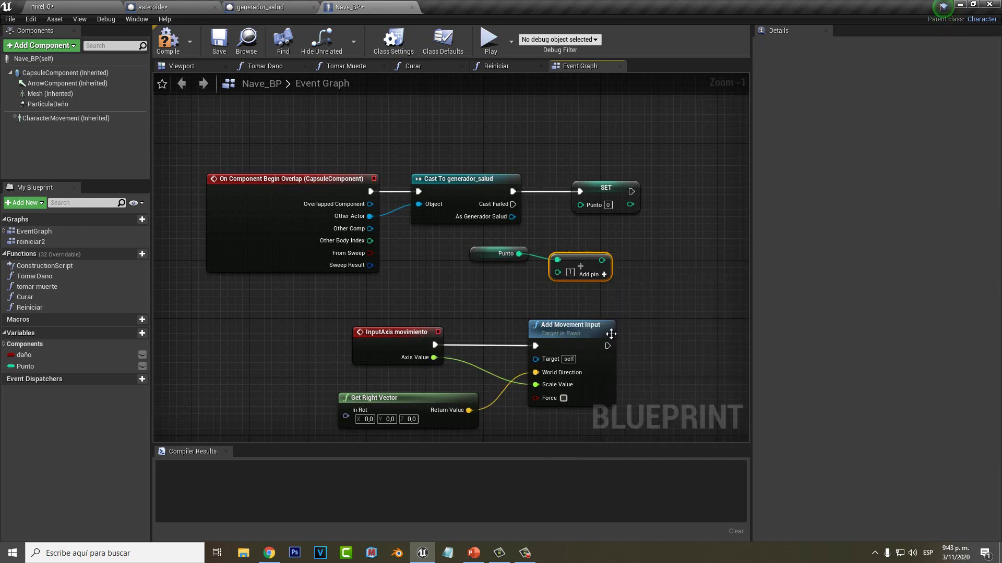
{"action": "left_click_drag", "start_coordinate": [572, 251], "coordinate": [570, 230]}
{"action": "left_click", "coordinate": [562, 251]}
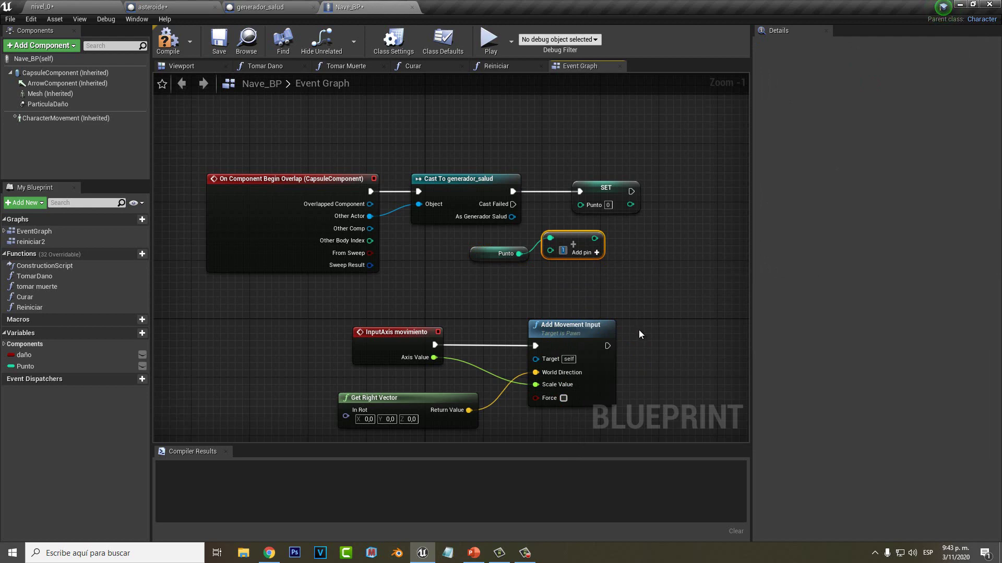
{"action": "left_click_drag", "start_coordinate": [594, 238], "coordinate": [580, 204]}
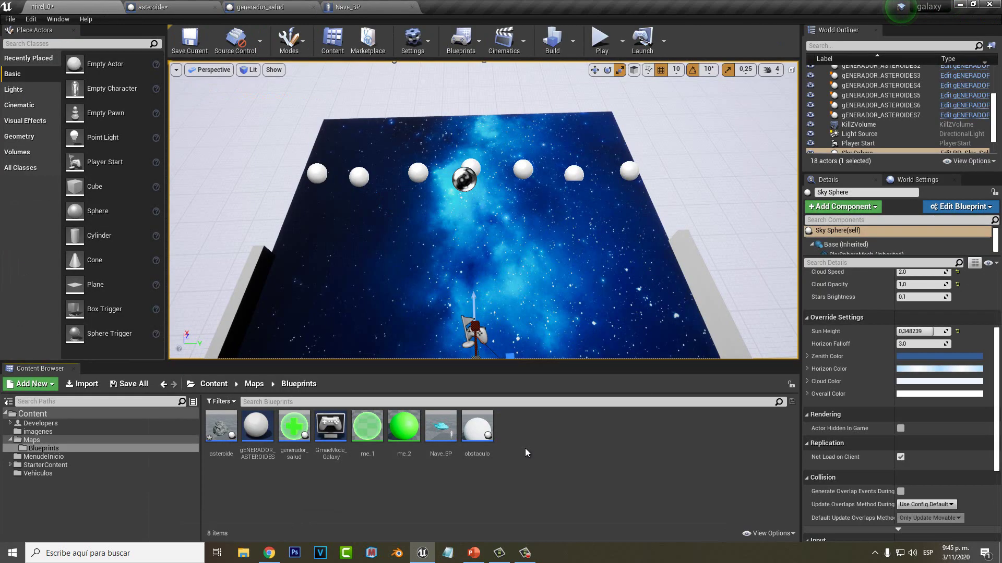
- Create a new Widget Blueprint in the Blueprints folder with the default name
{"action": "right_click", "coordinate": [525, 449]}
{"action": "mouse_move", "coordinate": [561, 439]}
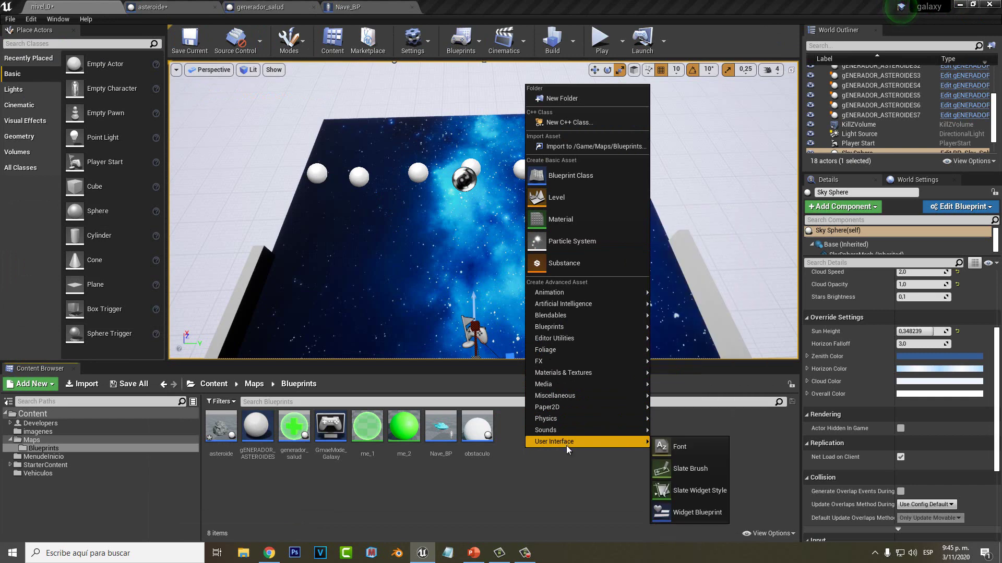
{"action": "left_click", "coordinate": [684, 511]}
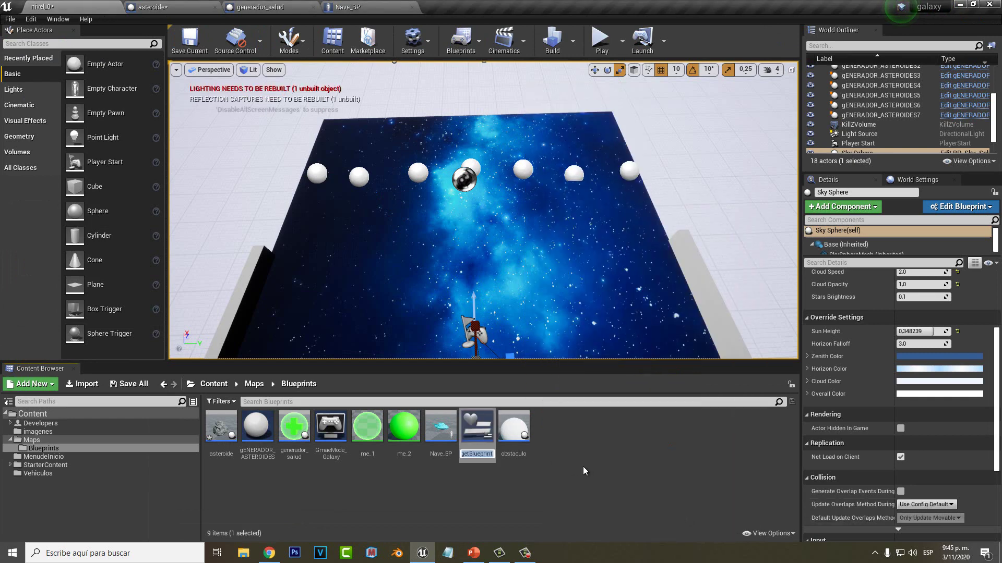
{"action": "key", "text": "Return"}
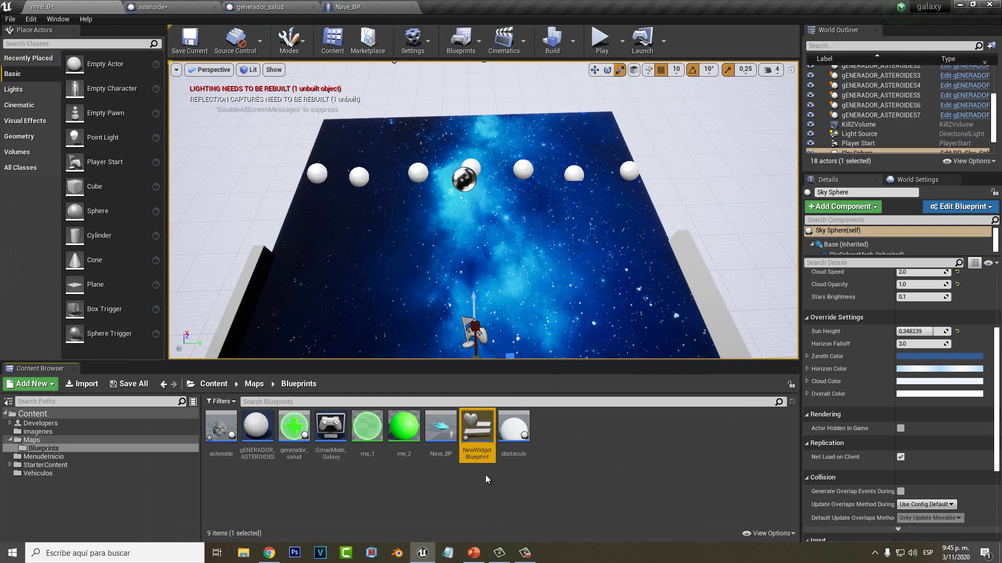
- Rename the new widget asset to windger_score
{"action": "right_click", "coordinate": [476, 438]}
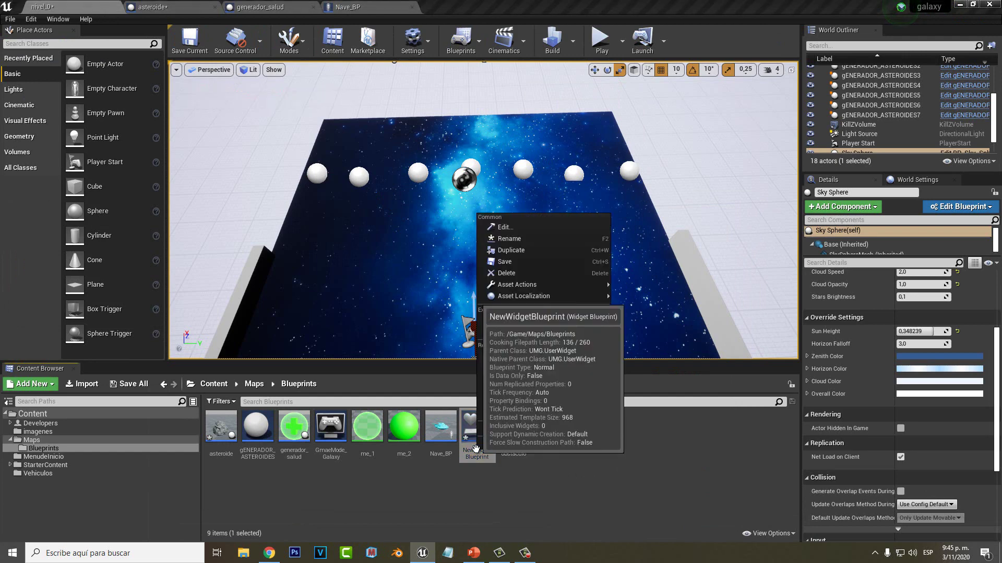
{"action": "left_click", "coordinate": [511, 240]}
{"action": "type", "text": "wi"}
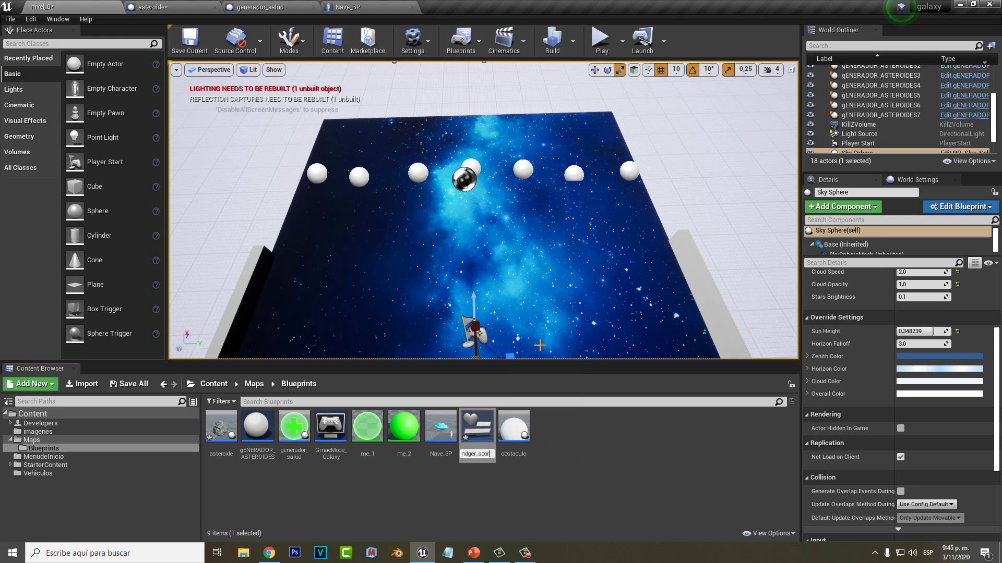
{"action": "key", "text": "Return"}
{"action": "left_click", "coordinate": [550, 443]}
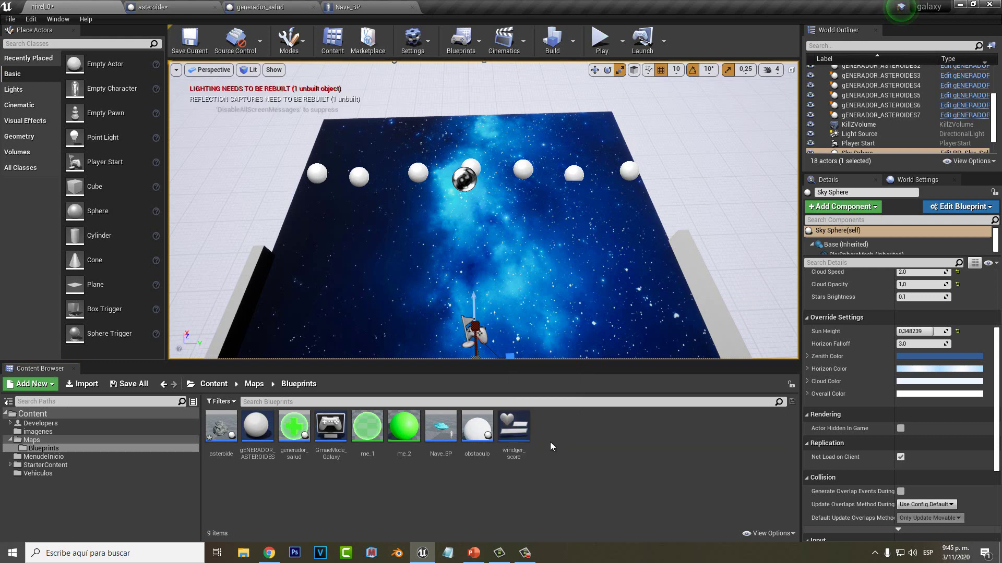
- Open windger_score and add a Text block reading 'PUNTOS:' to the canvas
{"action": "double_click", "coordinate": [520, 433]}
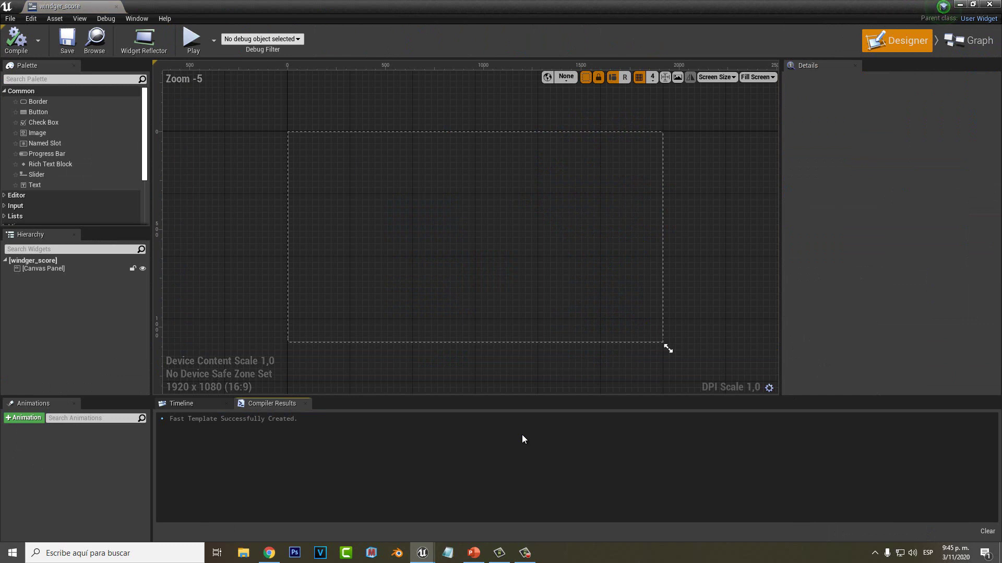
{"action": "mouse_move", "coordinate": [44, 186]}
{"action": "left_mouse_down"}
{"action": "mouse_move", "coordinate": [333, 169]}
{"action": "mouse_move", "coordinate": [326, 158]}
{"action": "left_mouse_up"}
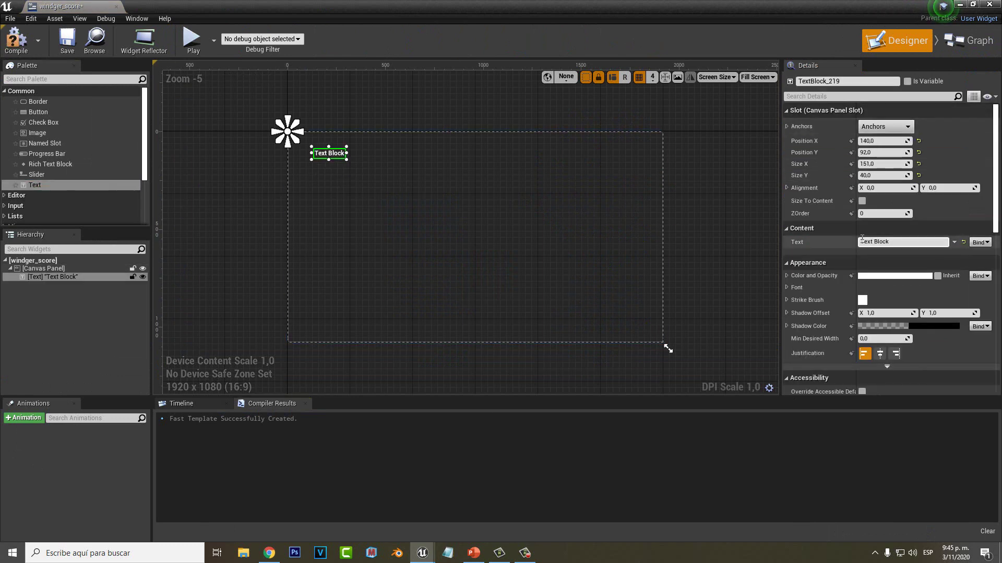
{"action": "left_click", "coordinate": [887, 242]}
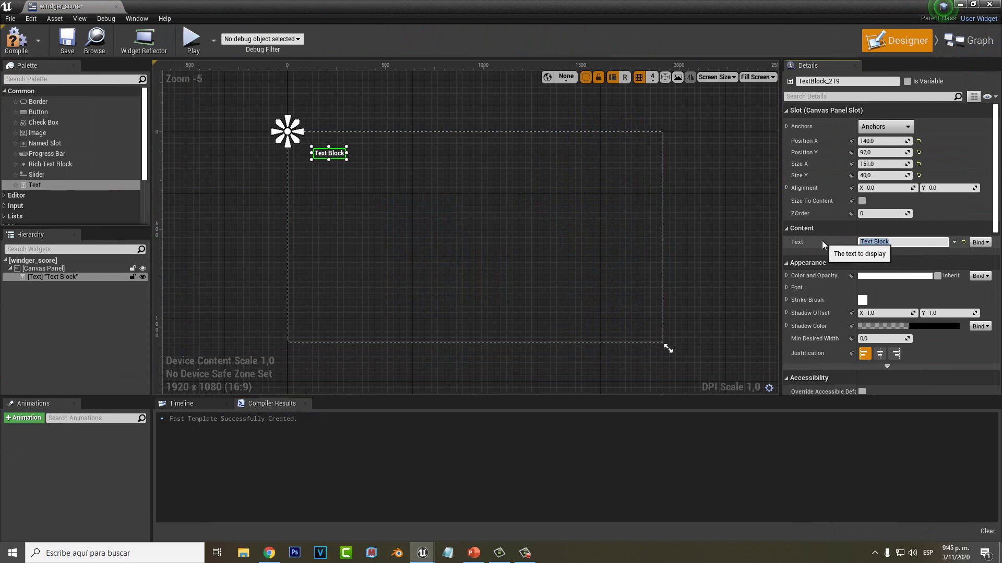
{"action": "type", "text": "PUNTOS"}
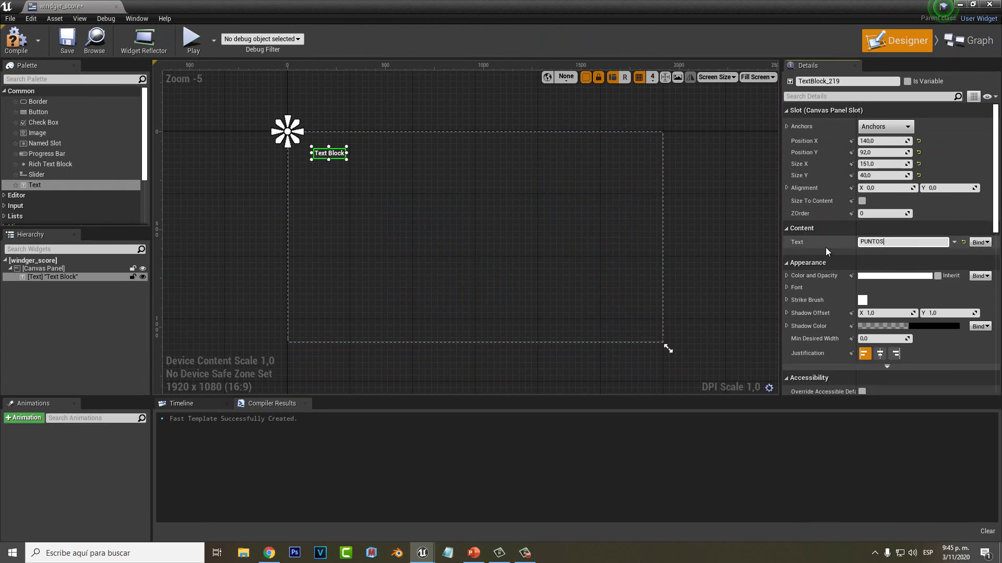
{"action": "type", "text": ":"}
{"action": "left_click", "coordinate": [703, 250]}
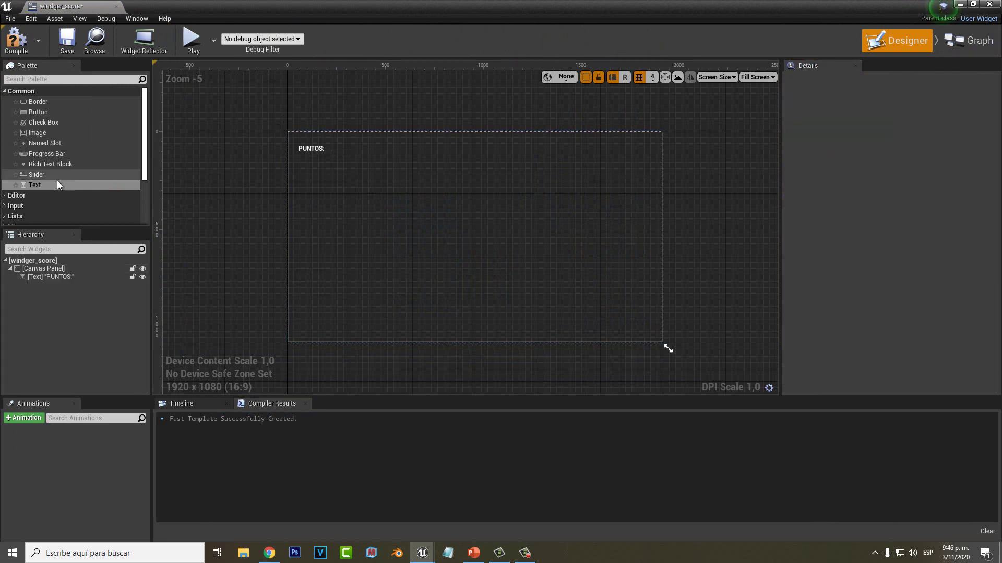
- Add a second Text block beside the PUNTOS: label and select it
{"action": "mouse_move", "coordinate": [57, 182]}
{"action": "left_mouse_down"}
{"action": "mouse_move", "coordinate": [326, 155]}
{"action": "mouse_move", "coordinate": [331, 146]}
{"action": "left_mouse_up"}
{"action": "left_click", "coordinate": [296, 155]}
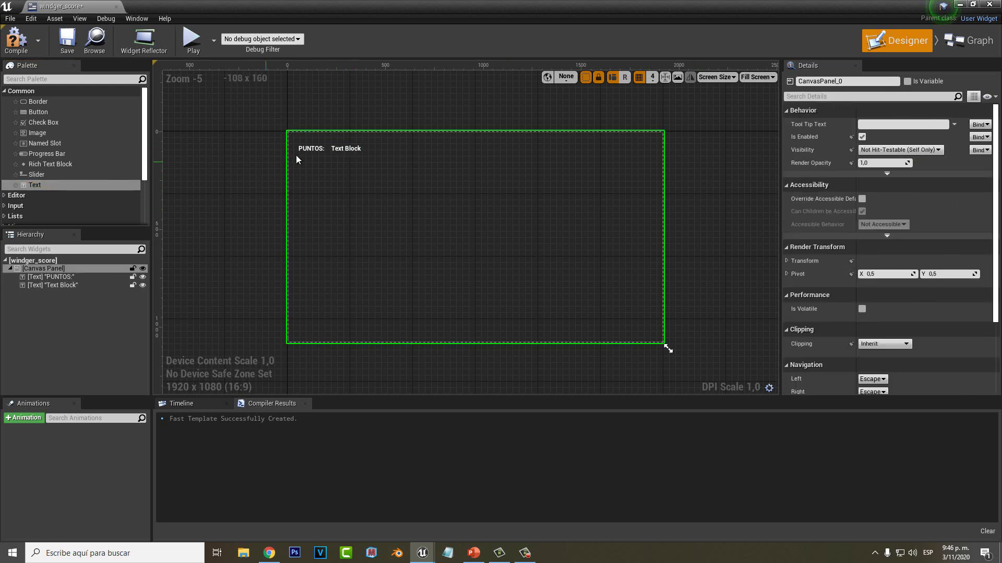
{"action": "left_click", "coordinate": [336, 151]}
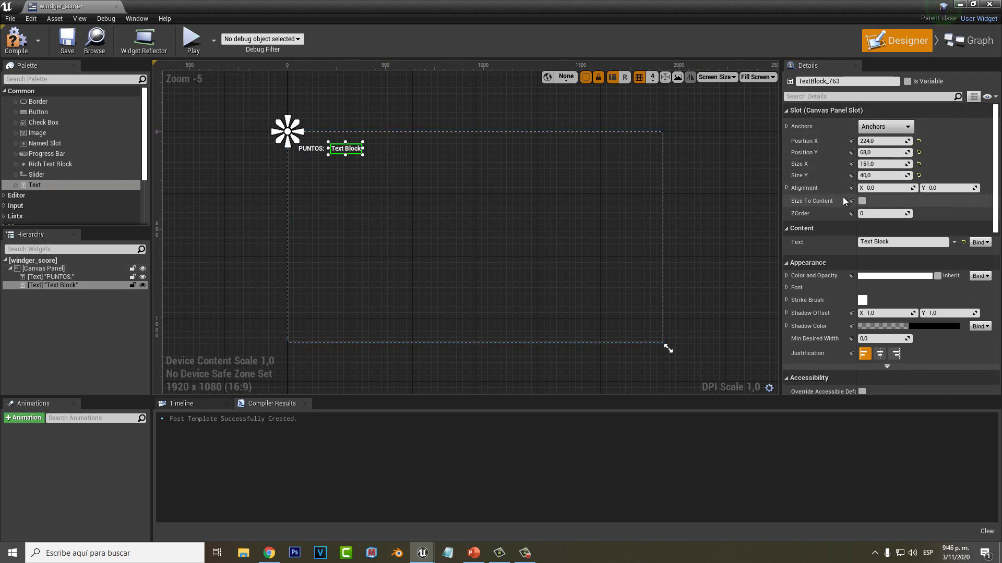
{"action": "left_click", "coordinate": [986, 244]}
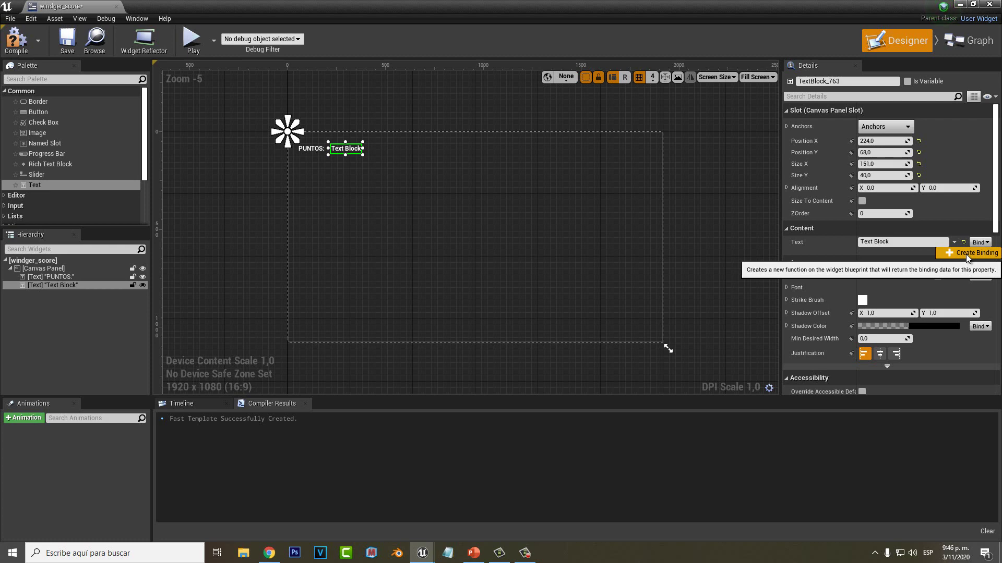
- Create a GetText_0 binding function for the second text block's Text
{"action": "left_click", "coordinate": [967, 253]}
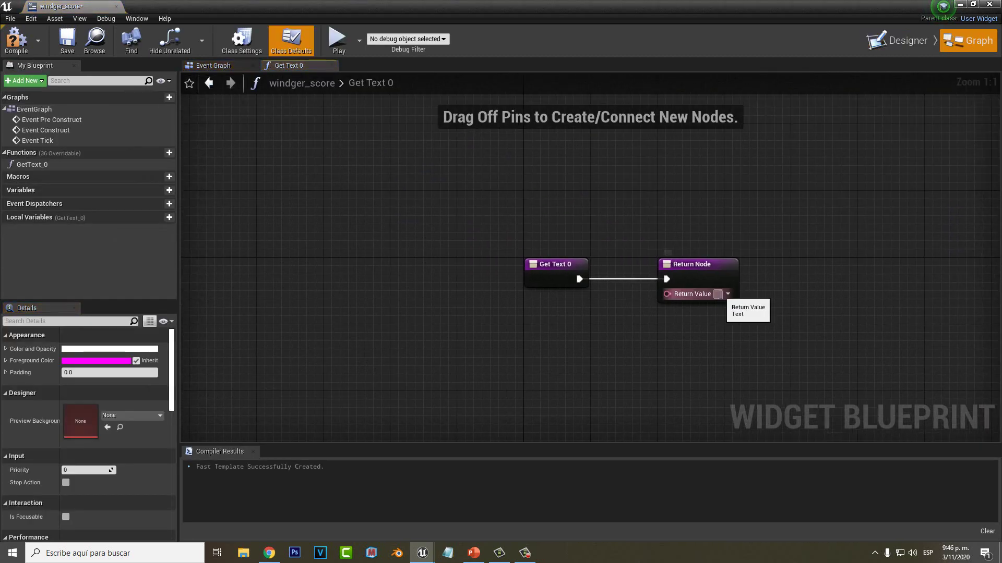
{"action": "left_click", "coordinate": [896, 41]}
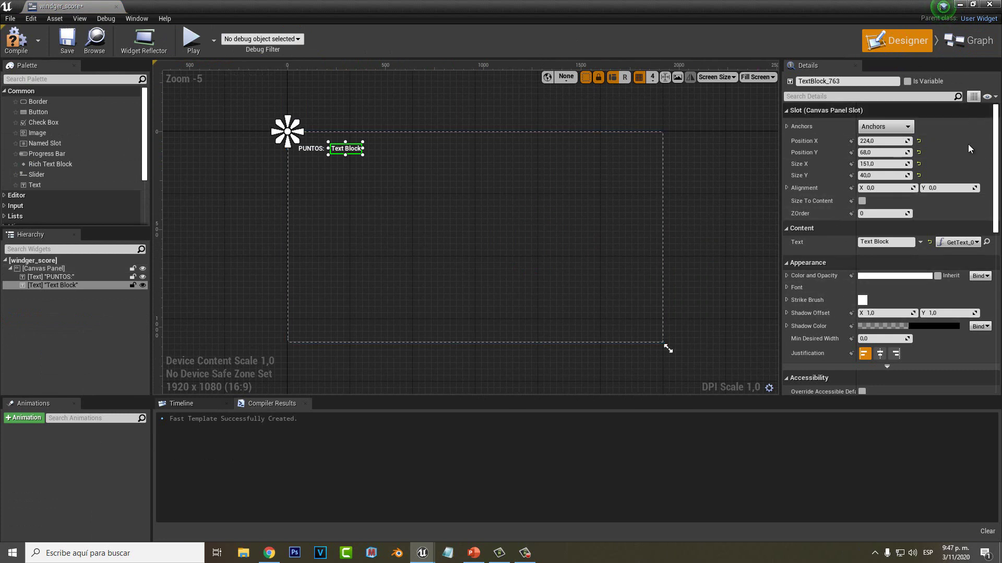
{"action": "left_click", "coordinate": [966, 42]}
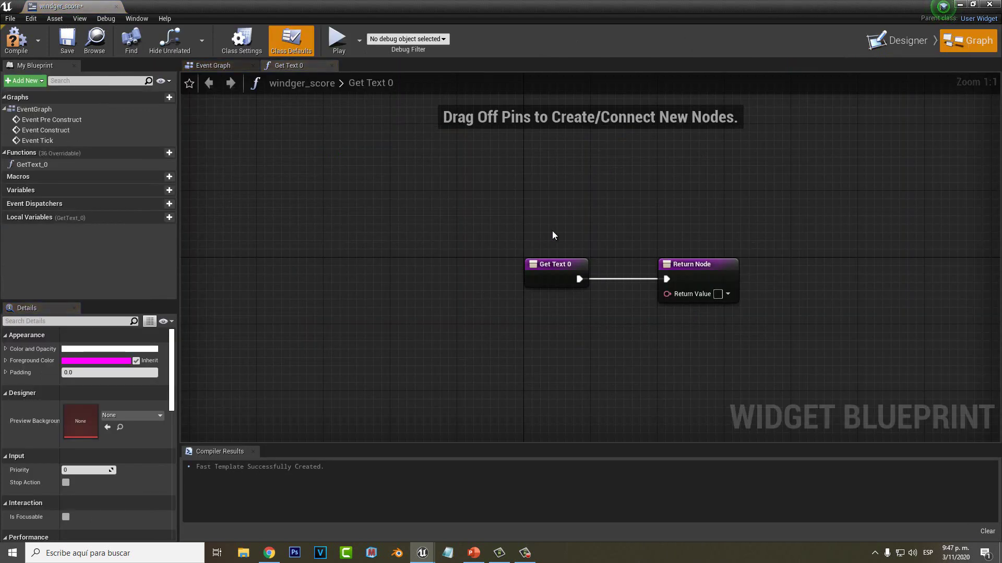
{"action": "left_click", "coordinate": [539, 266]}
{"action": "mouse_move", "coordinate": [539, 266]}
{"action": "left_mouse_down"}
{"action": "mouse_move", "coordinate": [353, 267]}
{"action": "mouse_move", "coordinate": [485, 280]}
{"action": "left_mouse_up"}
- Insert Cast To Nave_BP before the return node, fed by Get Player Character
{"action": "type", "text": "CAST"}
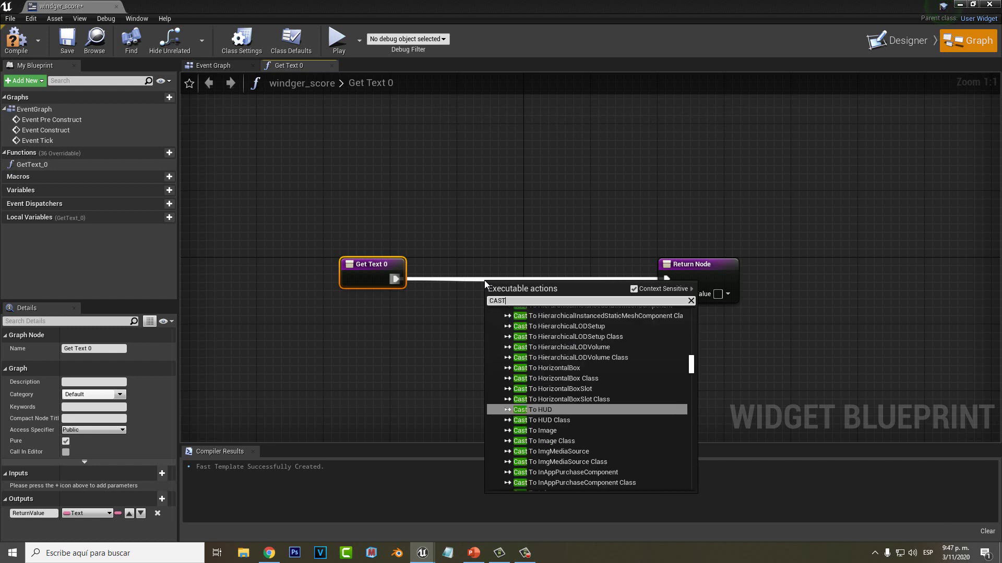
{"action": "type", "text": " TO NAVE"}
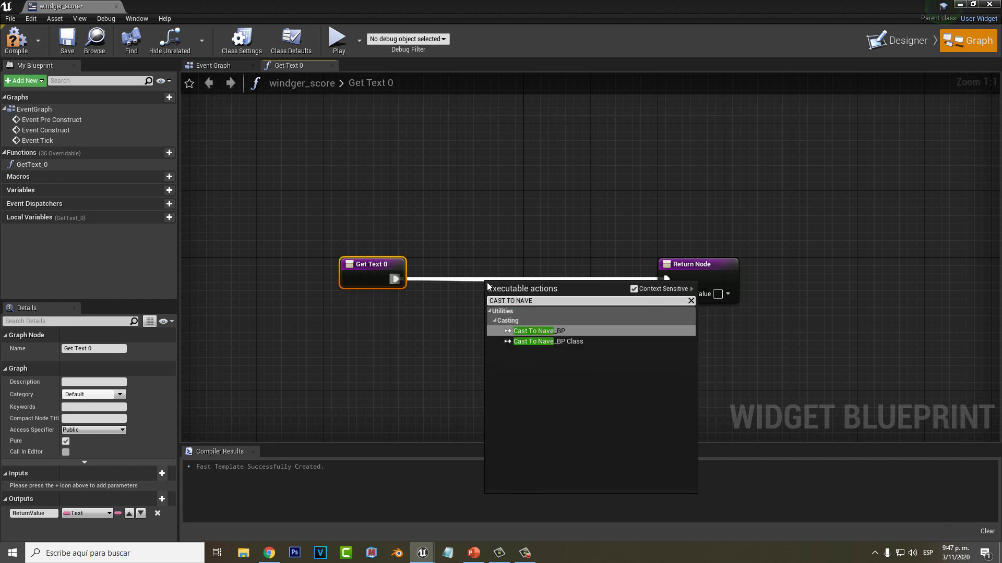
{"action": "left_click", "coordinate": [572, 330]}
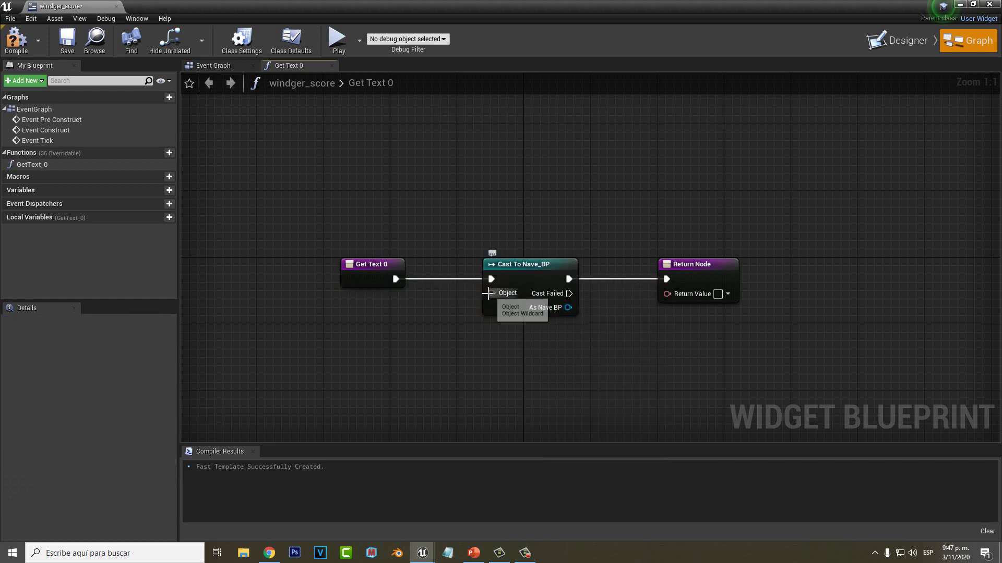
{"action": "left_click_drag", "start_coordinate": [487, 293], "coordinate": [408, 338]}
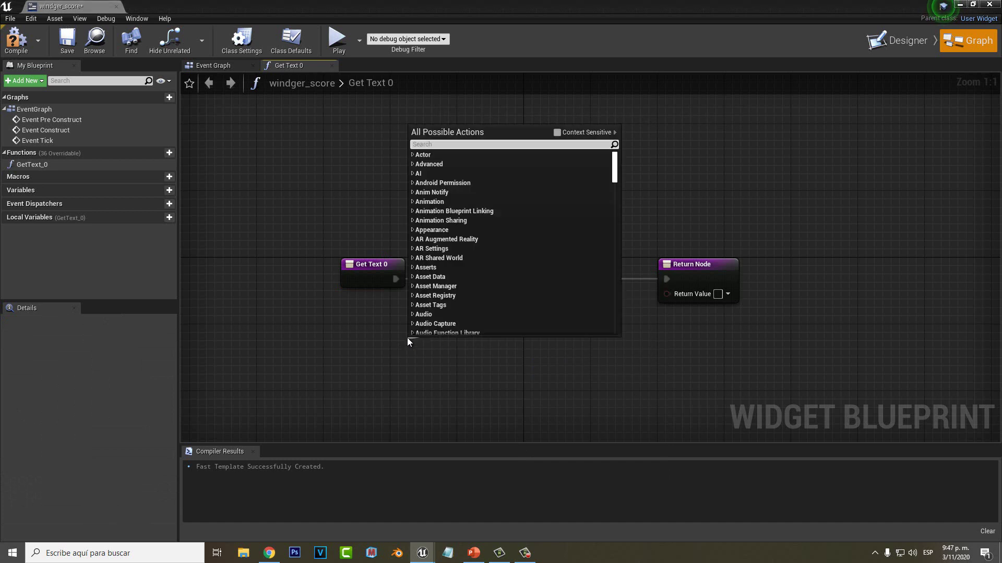
{"action": "type", "text": "get"}
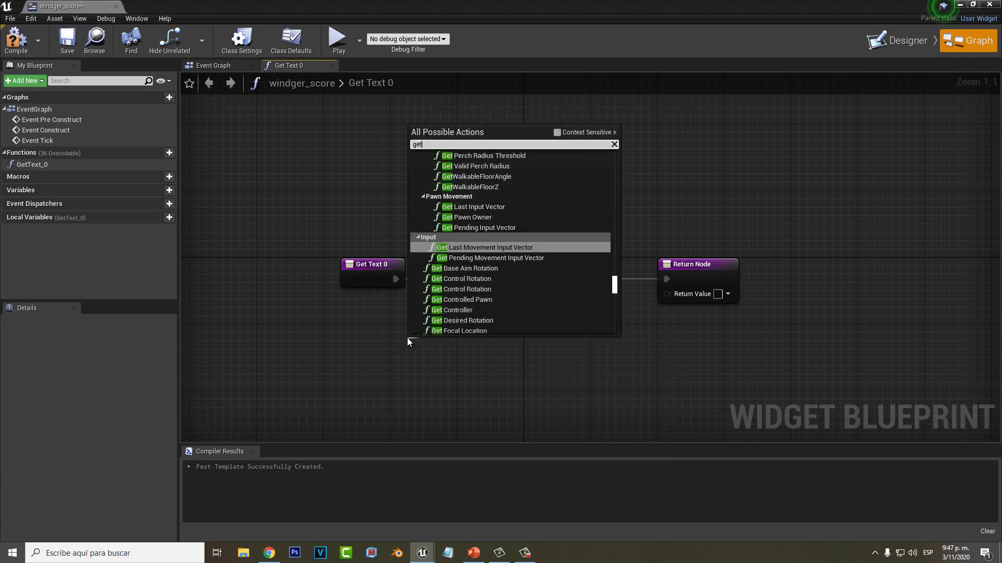
{"action": "type", "text": " player char"}
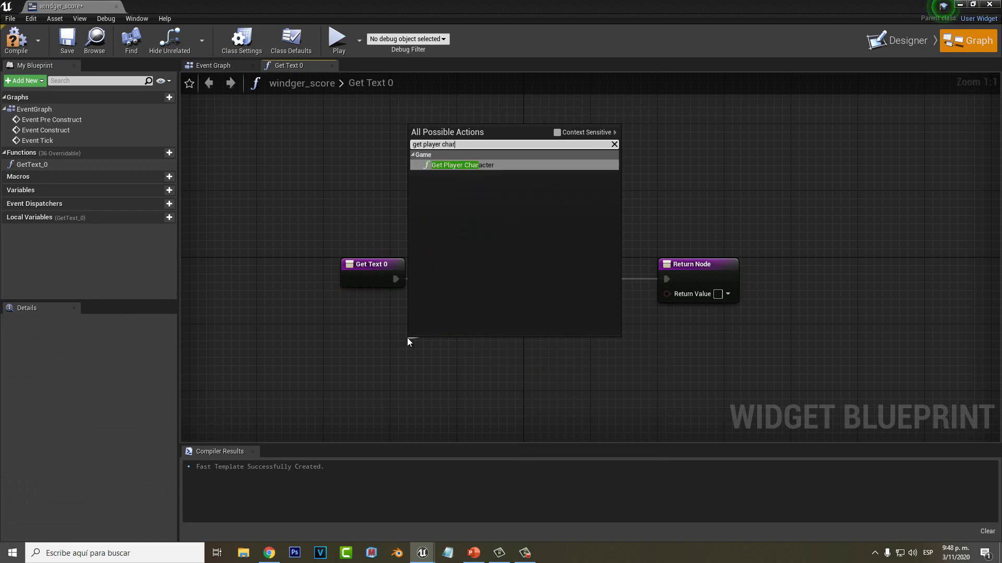
{"action": "left_click", "coordinate": [479, 166]}
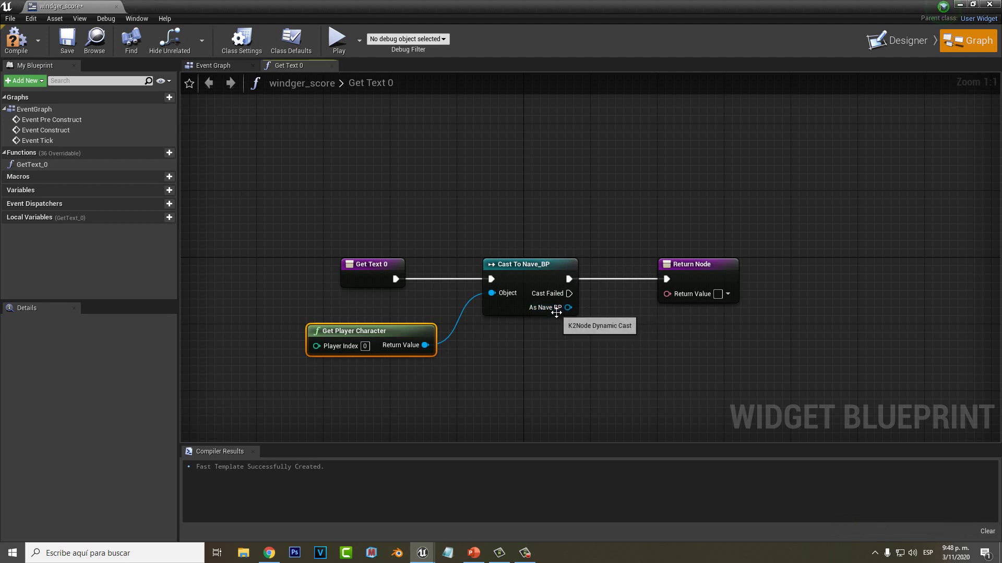
- Get Punto from the As Nave BP output and pass it into BuildString (integer)
{"action": "left_click_drag", "start_coordinate": [556, 308], "coordinate": [584, 348]}
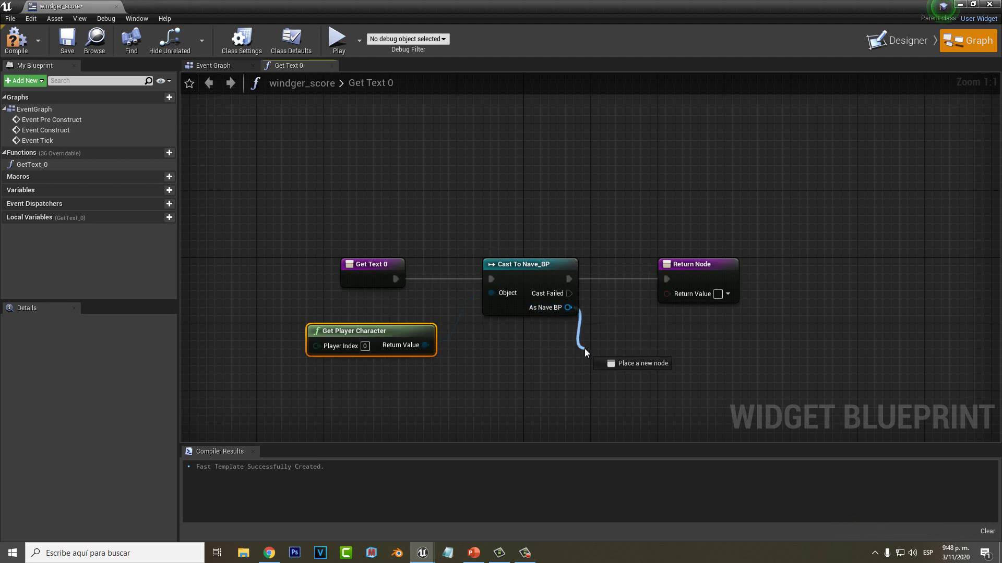
{"action": "type", "text": "punto"}
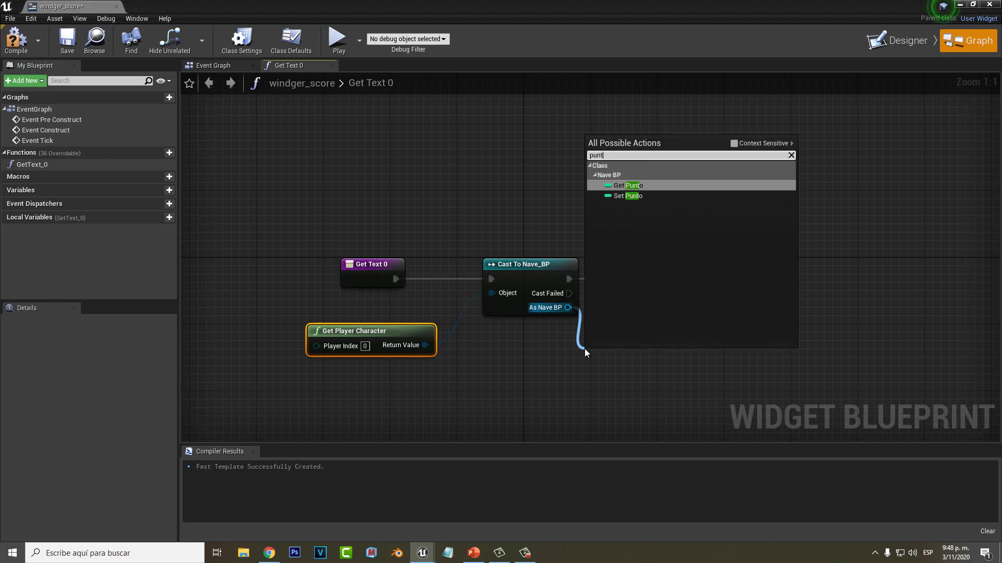
{"action": "left_click", "coordinate": [628, 186]}
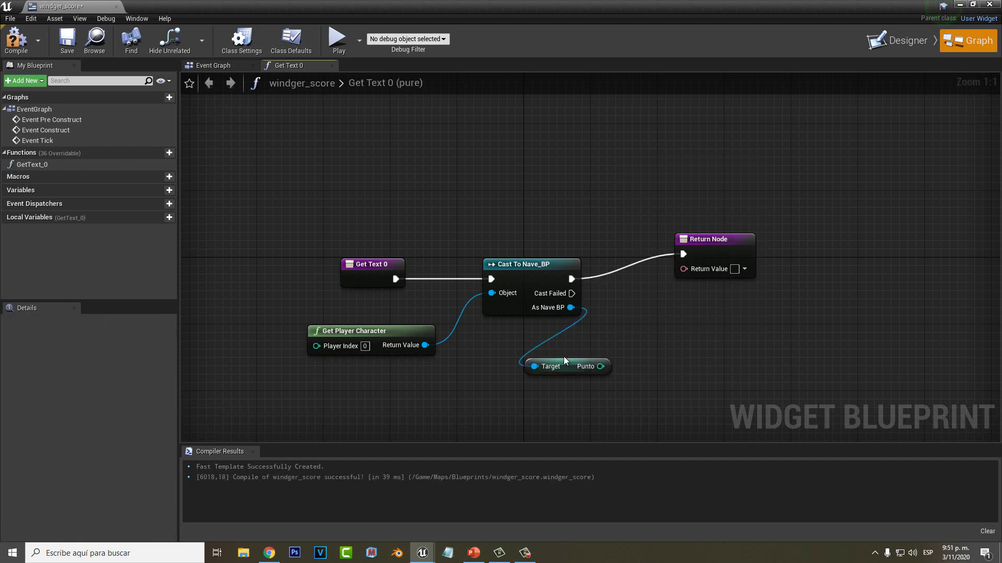
{"action": "left_click_drag", "start_coordinate": [627, 361], "coordinate": [631, 359]}
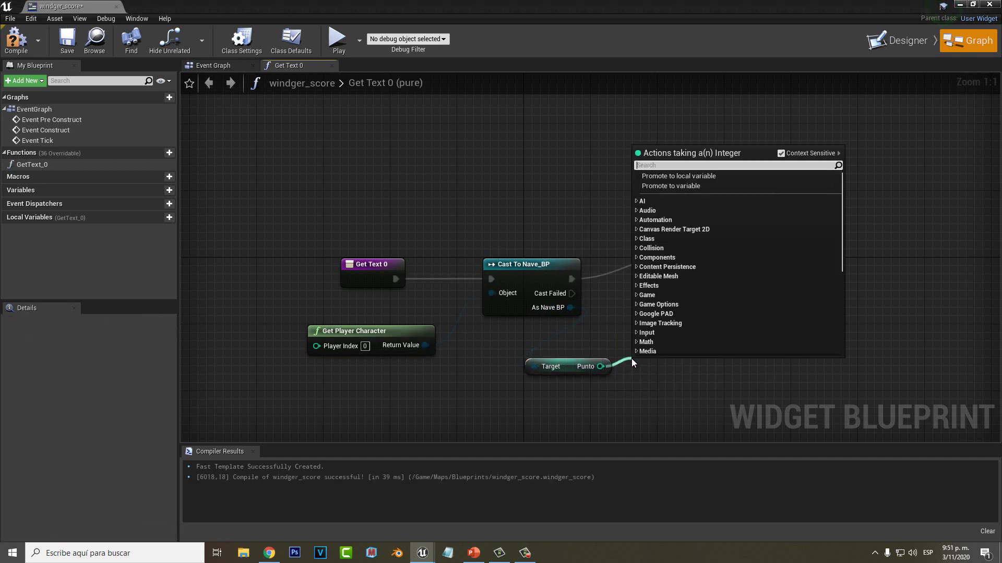
{"action": "type", "text": "build"}
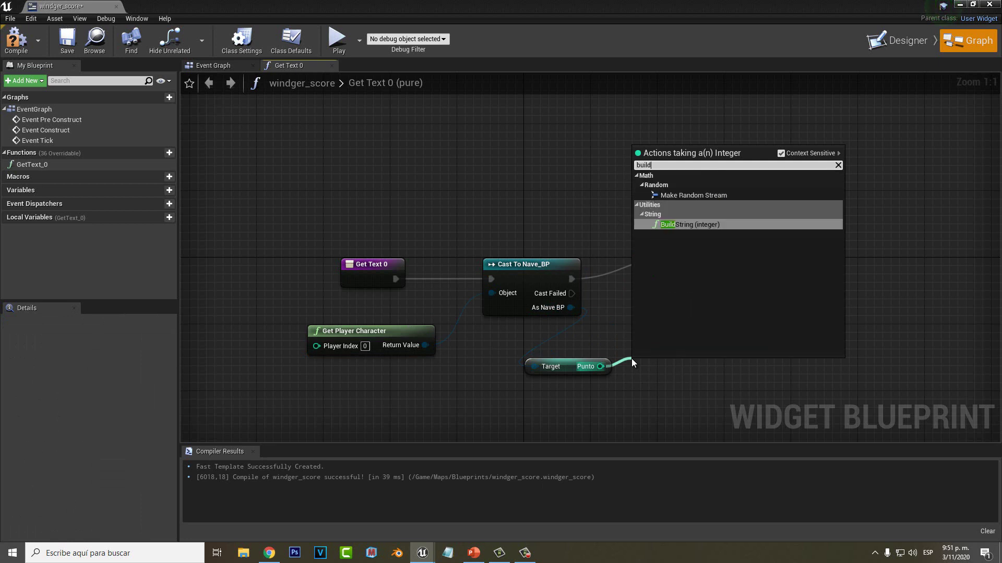
{"action": "type", "text": "st"}
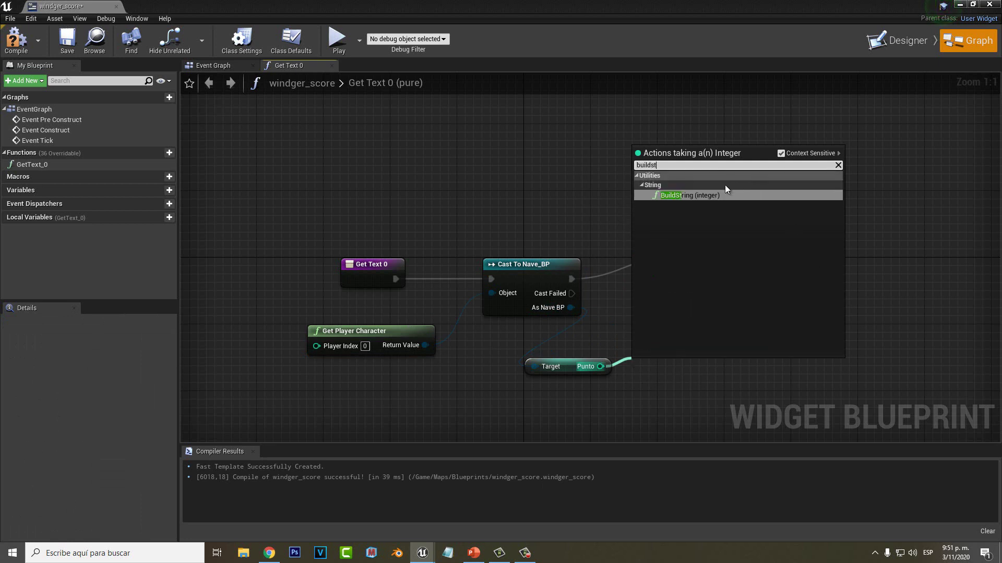
{"action": "left_click", "coordinate": [709, 196]}
- Convert the built string with ToText (string) and wire it to the Return Node
{"action": "right_click_drag", "start_coordinate": [756, 328], "coordinate": [575, 333]}
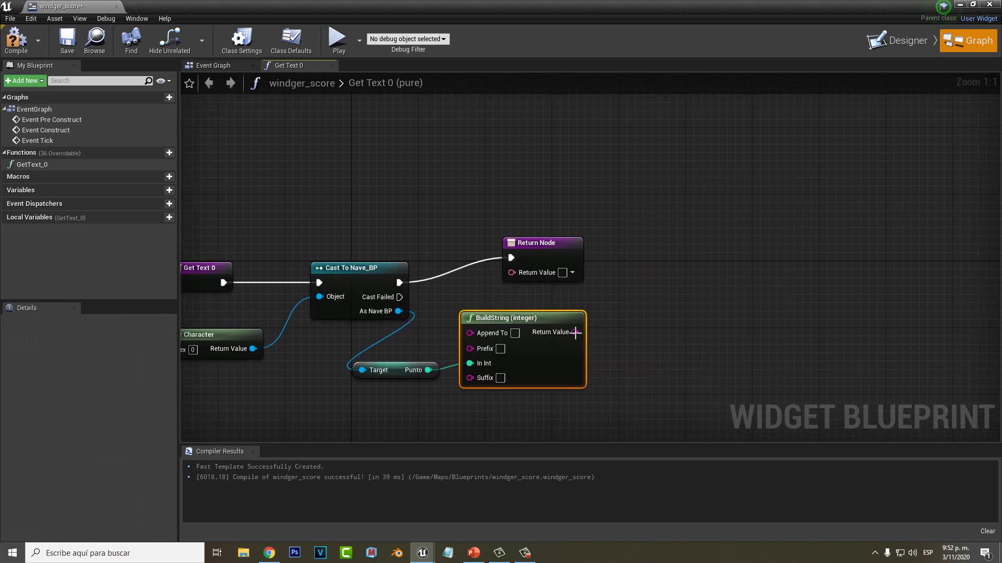
{"action": "left_click_drag", "start_coordinate": [576, 332], "coordinate": [625, 323]}
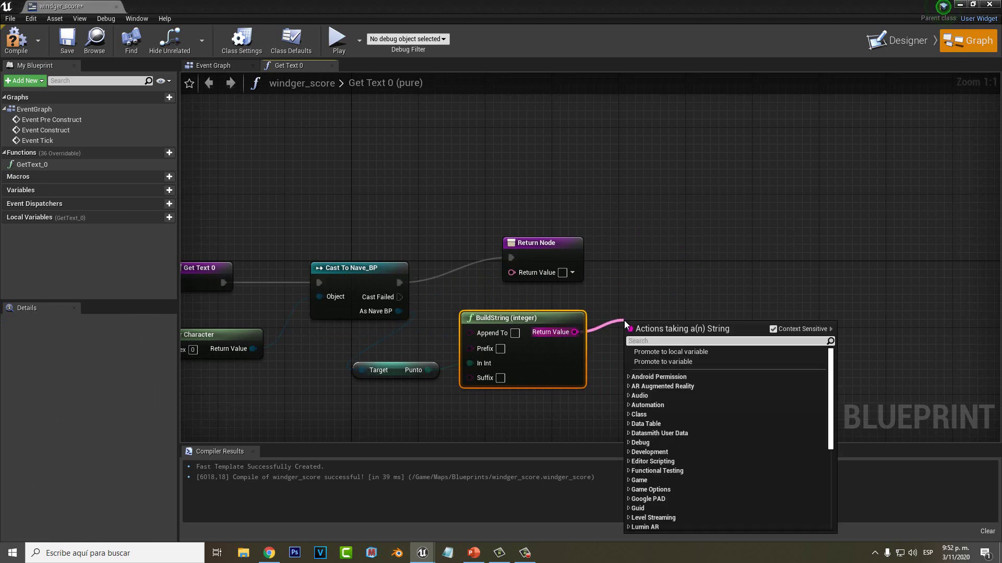
{"action": "type", "text": "to"}
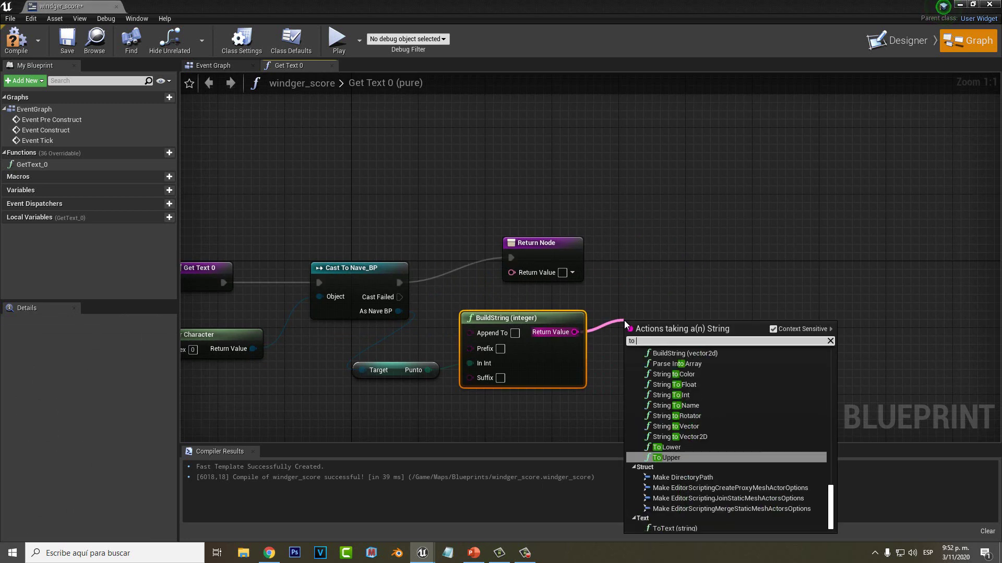
{"action": "type", "text": " text"}
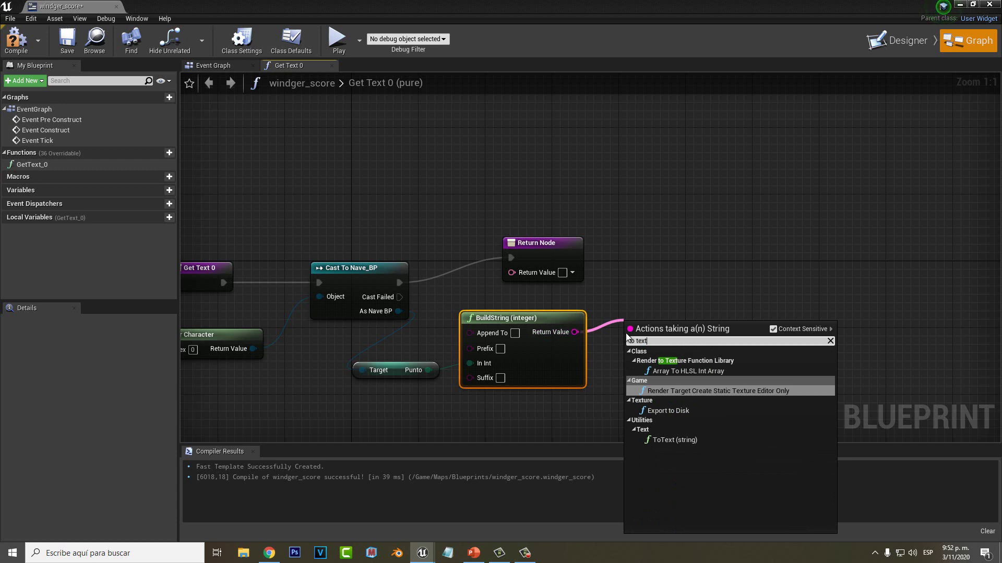
{"action": "left_click", "coordinate": [679, 441]}
{"action": "left_click_drag", "start_coordinate": [647, 325], "coordinate": [648, 302]}
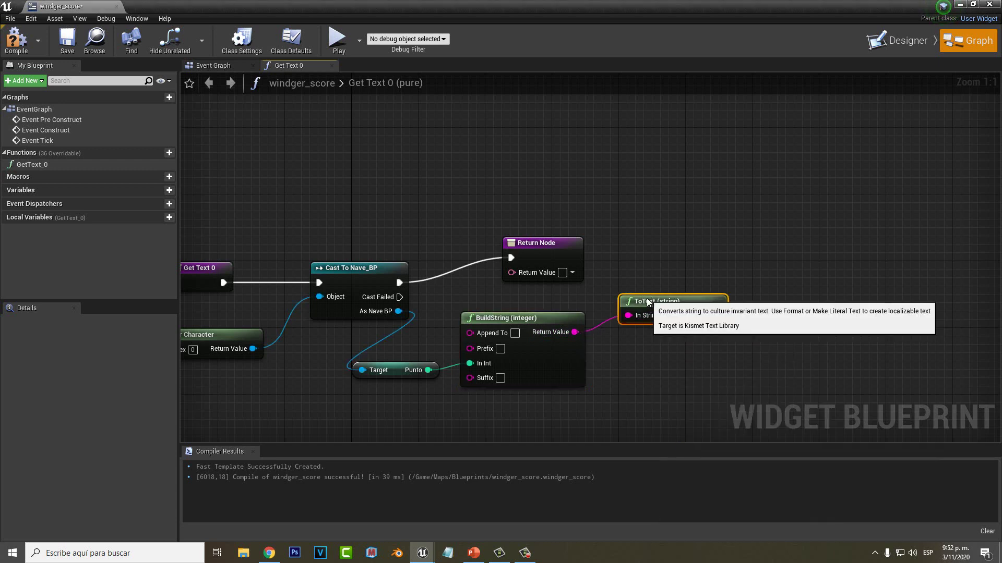
{"action": "mouse_move", "coordinate": [717, 315]}
{"action": "left_mouse_down"}
{"action": "mouse_move", "coordinate": [529, 276]}
{"action": "mouse_move", "coordinate": [815, 225]}
{"action": "left_mouse_up"}
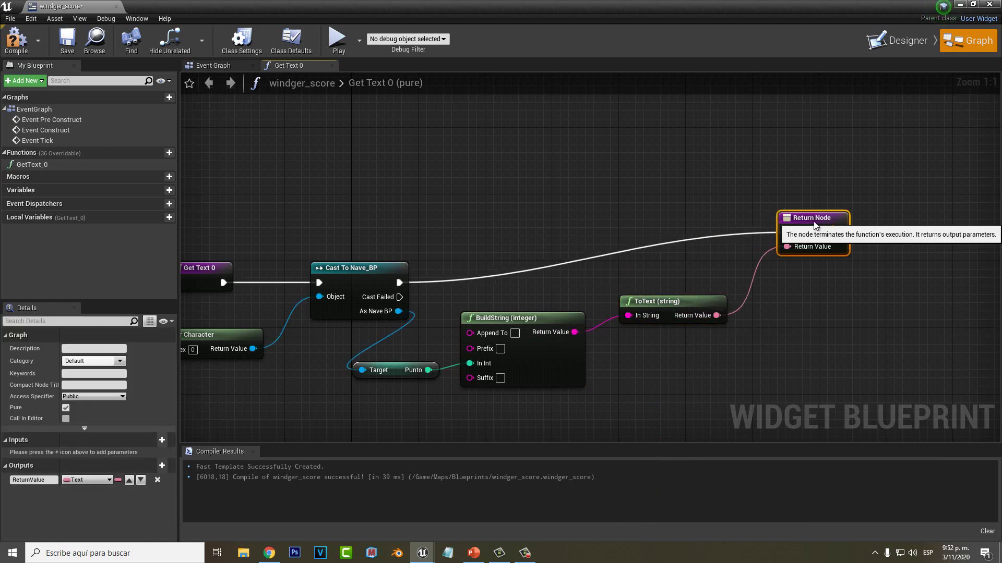
- Compile windger_score, shift the score labels down-left, and open the Level Blueprint
{"action": "left_click", "coordinate": [25, 48]}
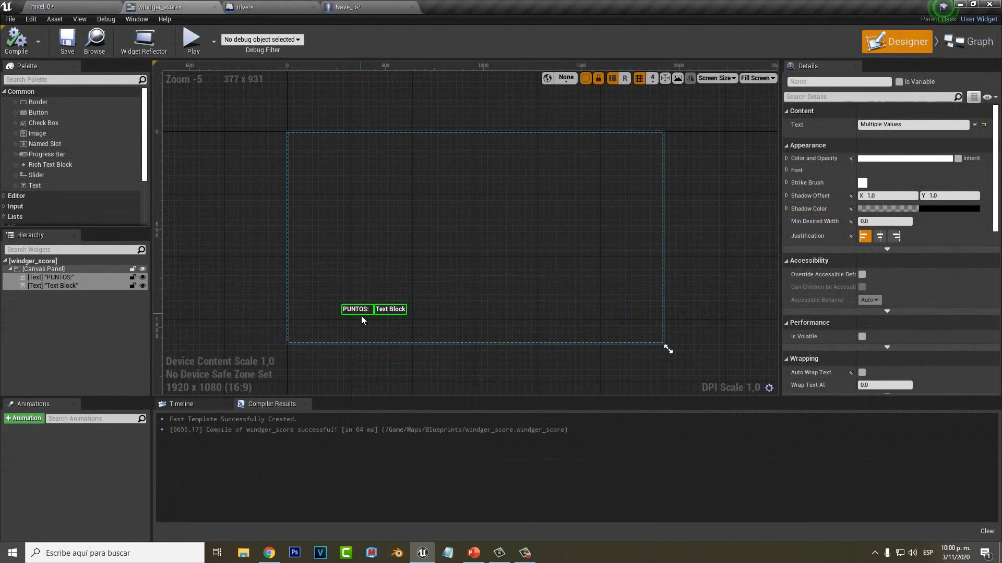
{"action": "left_click_drag", "start_coordinate": [361, 315], "coordinate": [369, 324]}
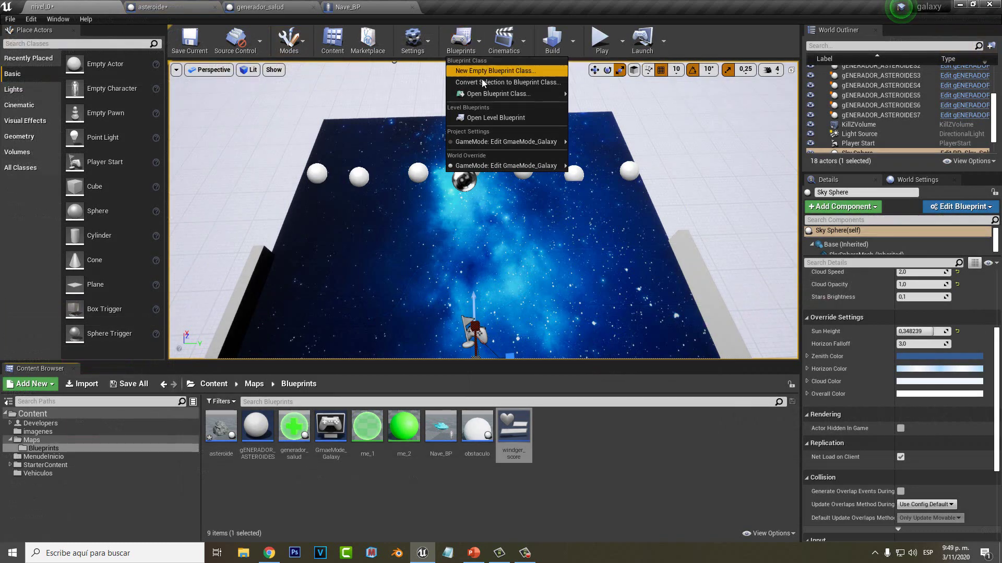
{"action": "left_click", "coordinate": [497, 118]}
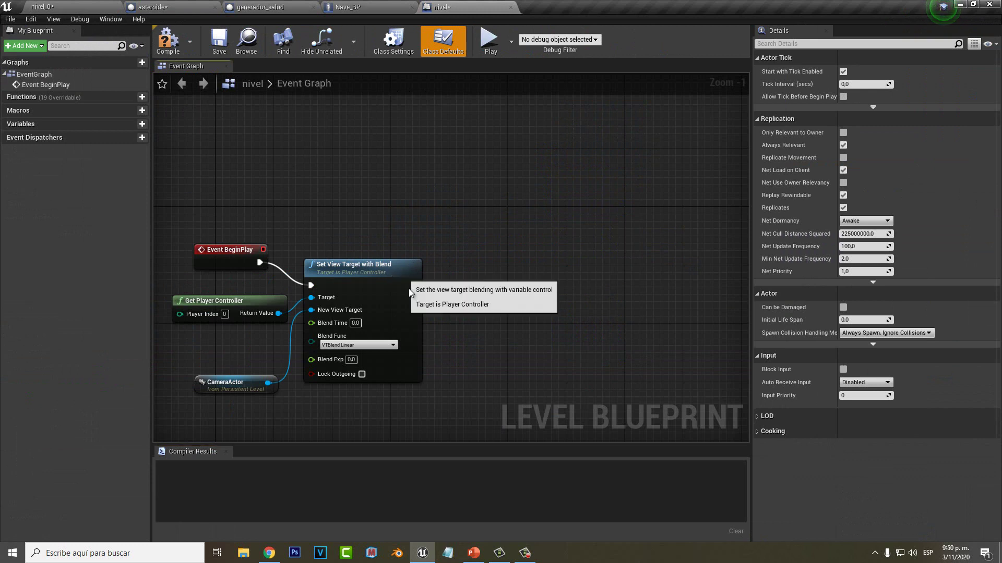
- After Set View Target with Blend, add a Create Widget node with class windger_score
{"action": "left_click_drag", "start_coordinate": [413, 286], "coordinate": [467, 287]}
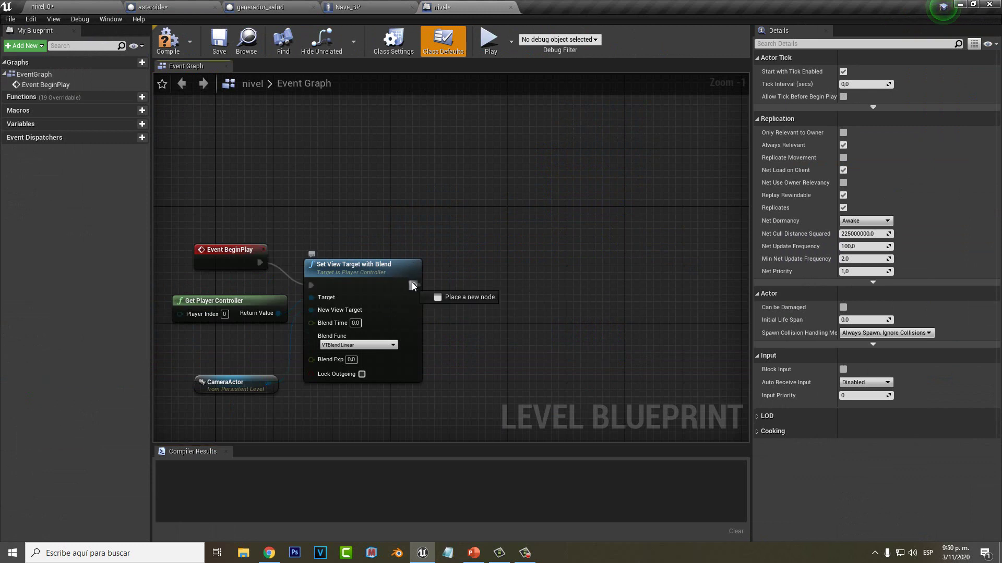
{"action": "type", "text": "crea"}
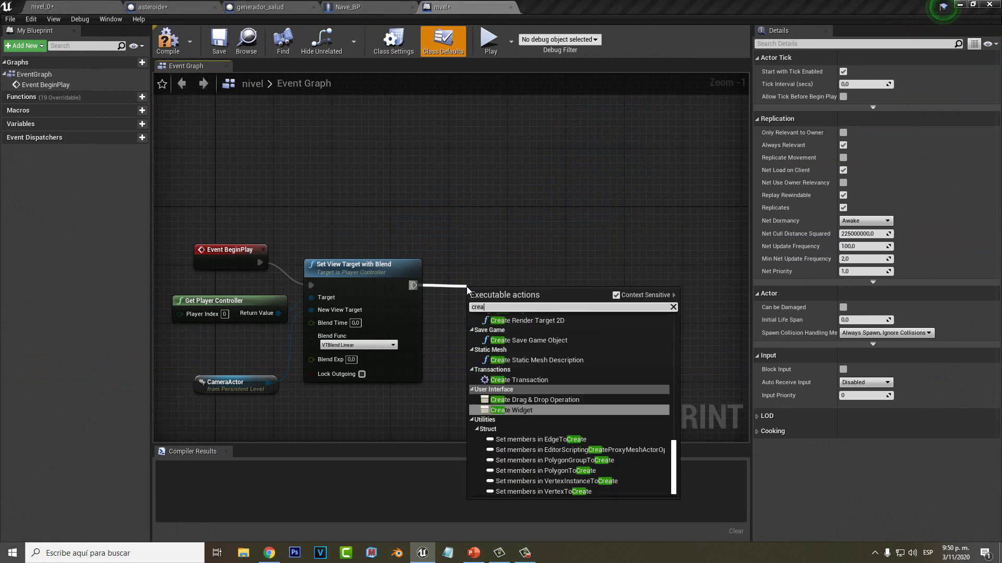
{"action": "type", "text": "te wid"}
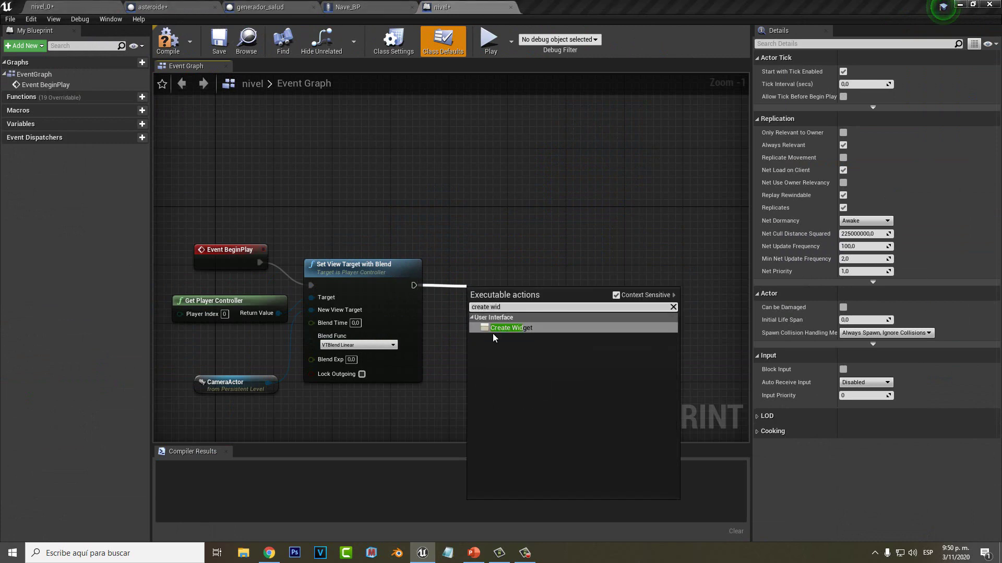
{"action": "left_click", "coordinate": [493, 334]}
{"action": "left_click_drag", "start_coordinate": [509, 295], "coordinate": [502, 274]}
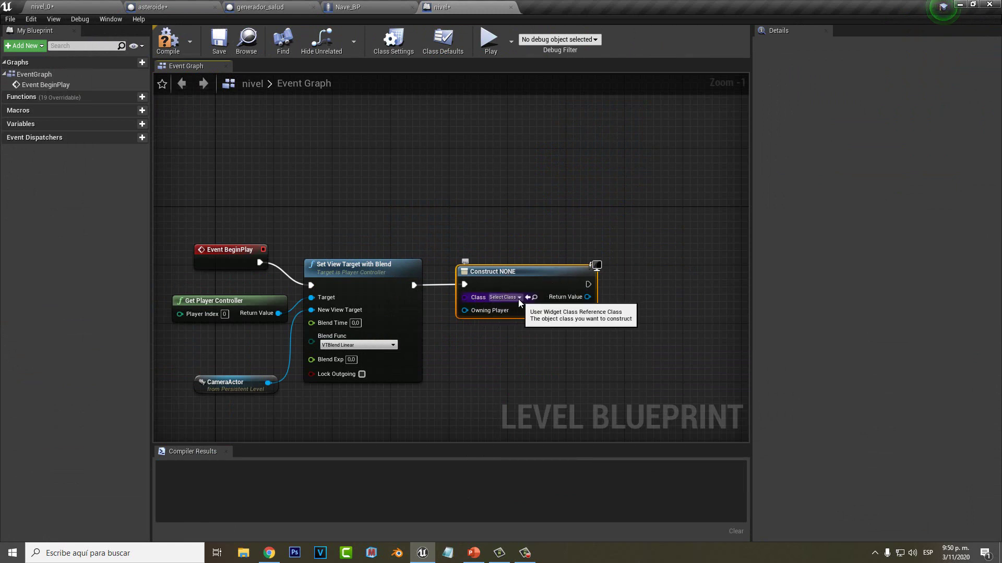
{"action": "left_click", "coordinate": [519, 297]}
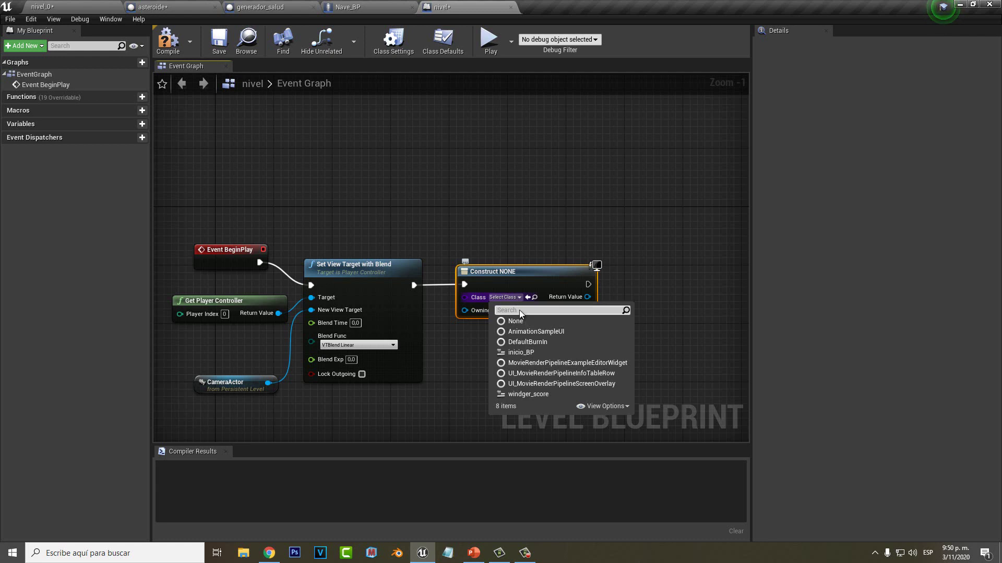
{"action": "left_click", "coordinate": [540, 395]}
- Add an Add to Viewport node fed by the created widget's Return Value, and compile the Level Blueprint
{"action": "left_click_drag", "start_coordinate": [506, 283], "coordinate": [506, 283]}
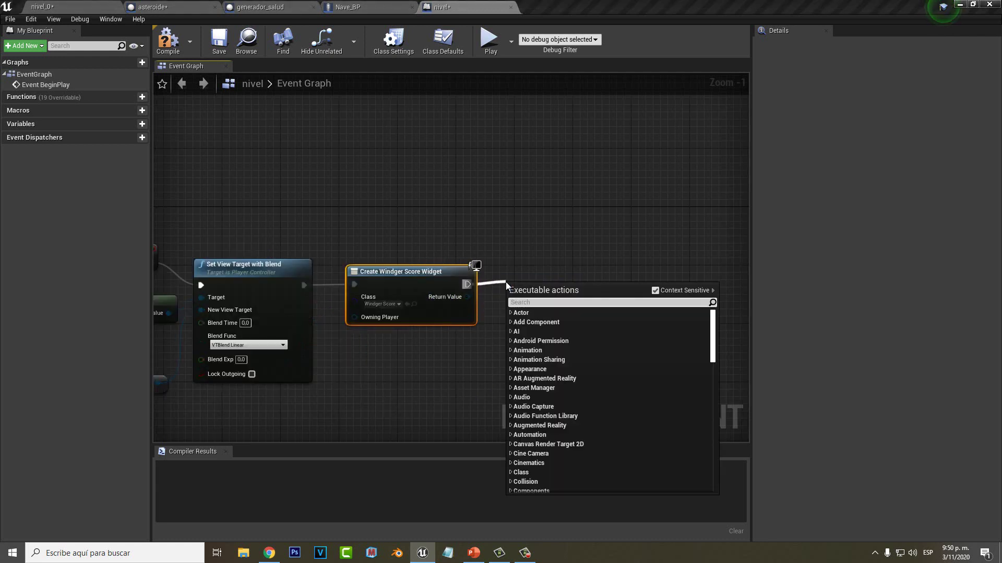
{"action": "type", "text": "add to vie"}
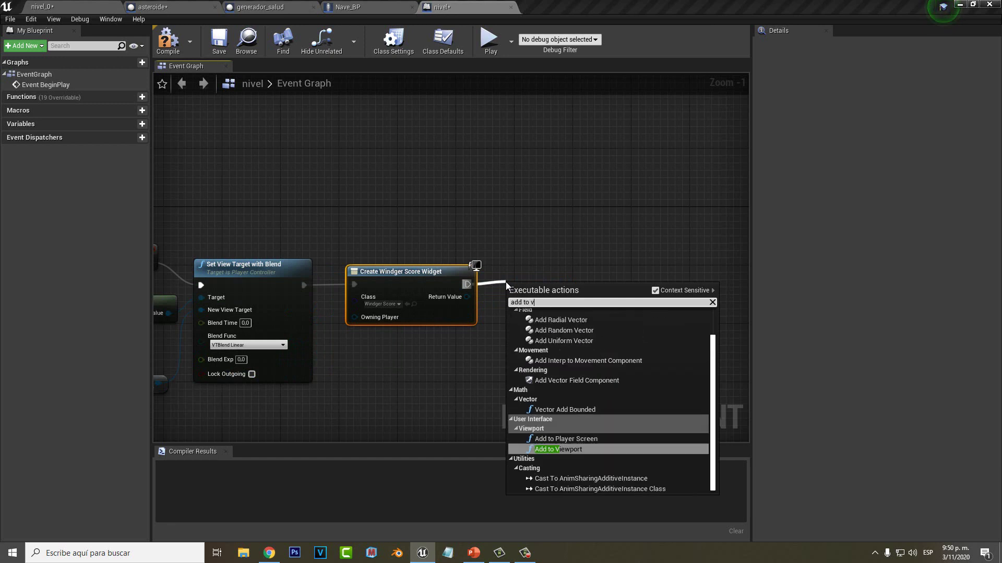
{"action": "left_click", "coordinate": [556, 343]}
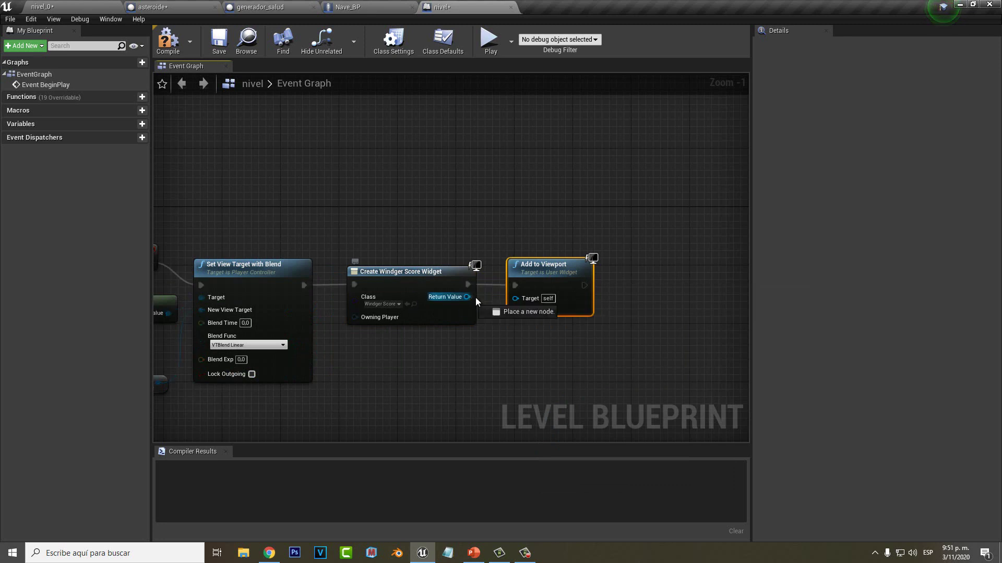
{"action": "left_click_drag", "start_coordinate": [476, 302], "coordinate": [517, 298]}
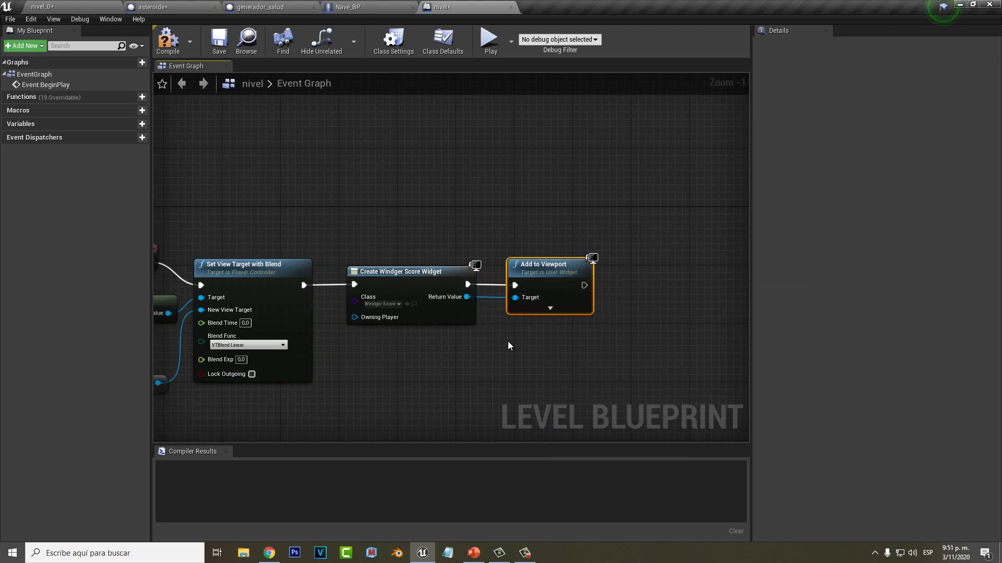
{"action": "left_click", "coordinate": [163, 49]}
- Return to the nivel_0 level editor and play the level to check the score reads PUNTOS: 0
{"action": "left_click", "coordinate": [69, 5]}
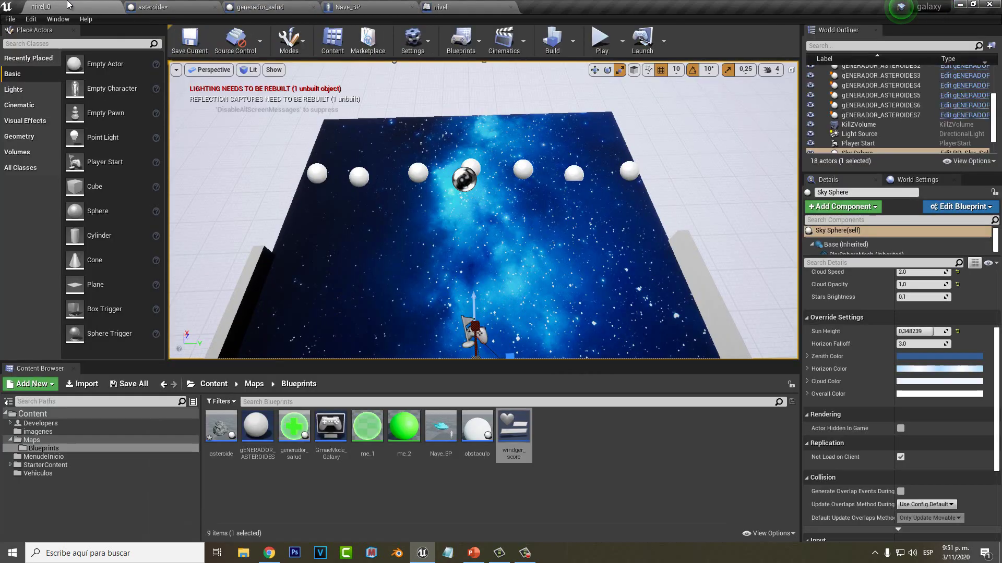
{"action": "key", "text": "alt+p"}
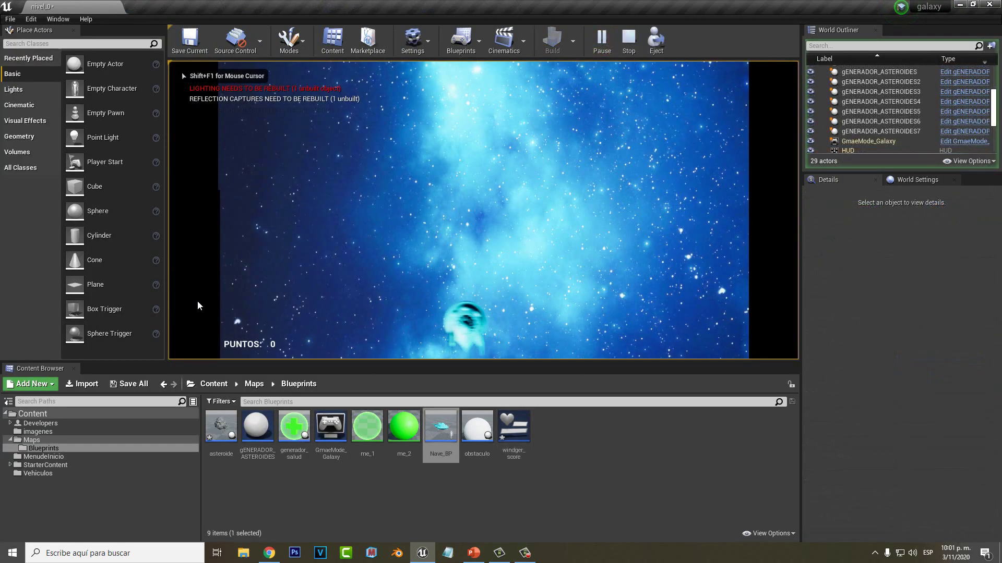